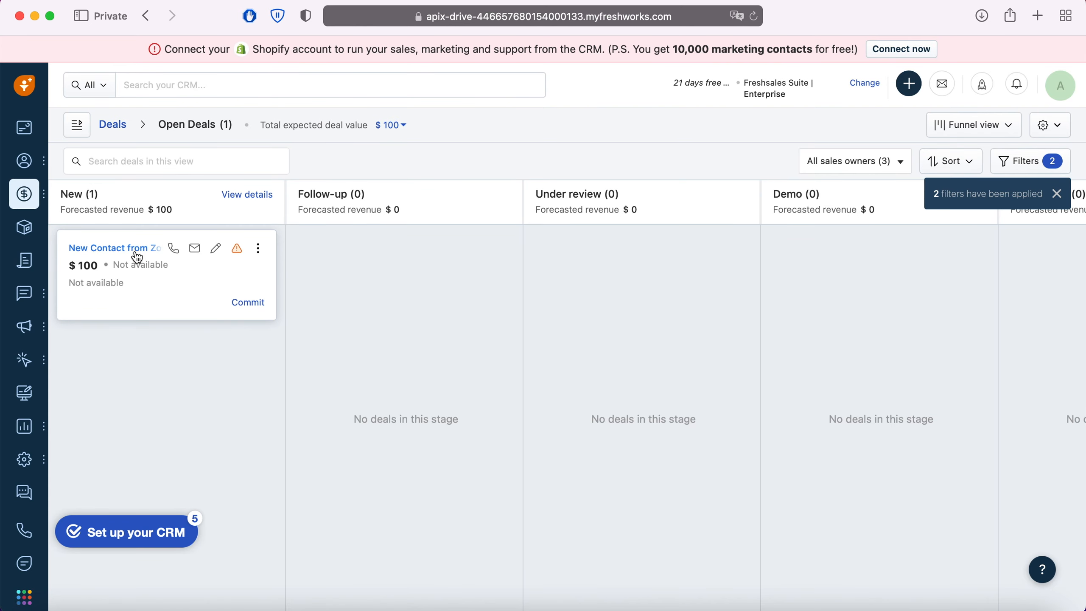
Step: Examine the new deal in Freshsales, then its linked contact's activity timeline and contact fields
click(132, 249)
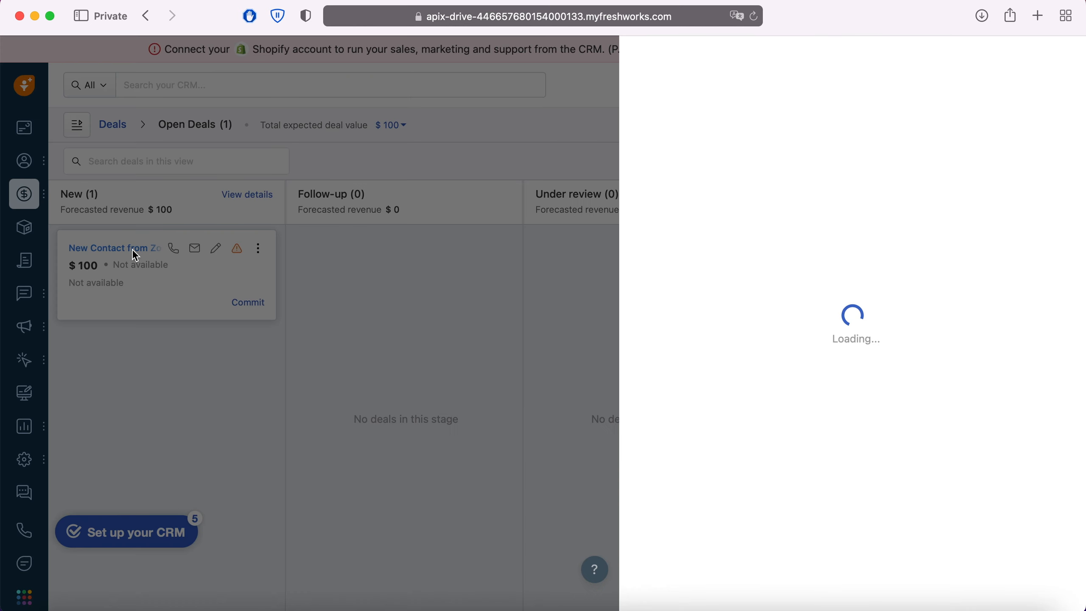
click(779, 192)
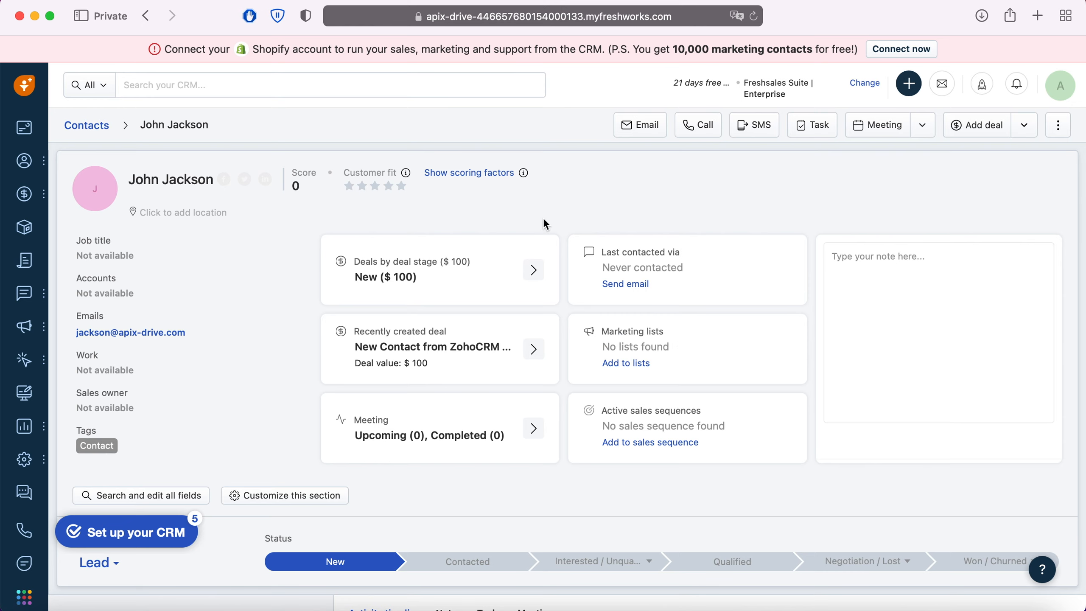
scroll(267, 266, down, 10)
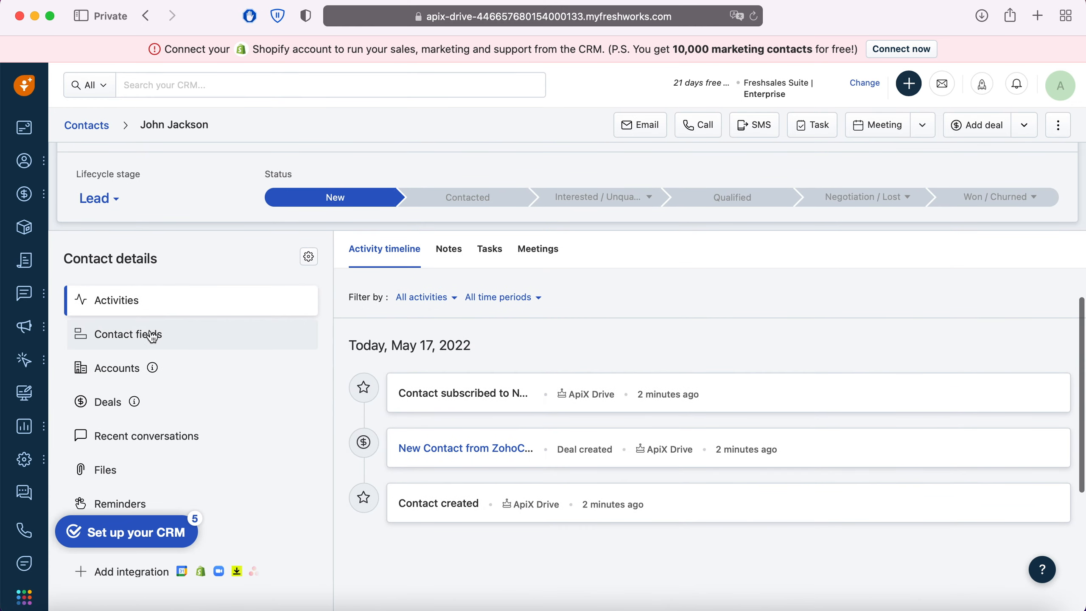
click(148, 336)
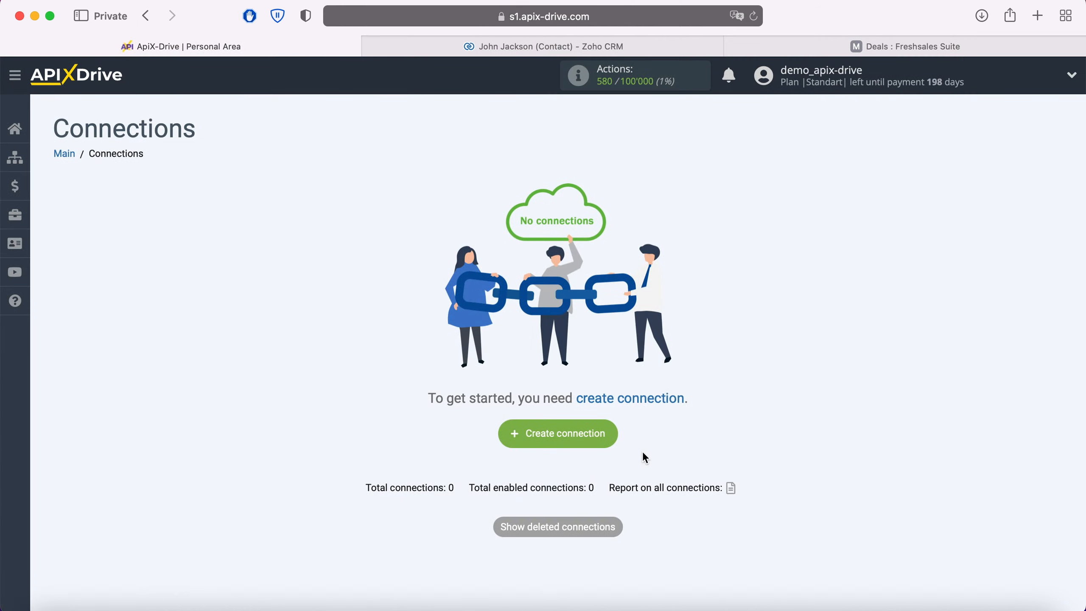
Step: Create a new ApiX-Drive connection with Zoho CRM as the data source system
click(609, 433)
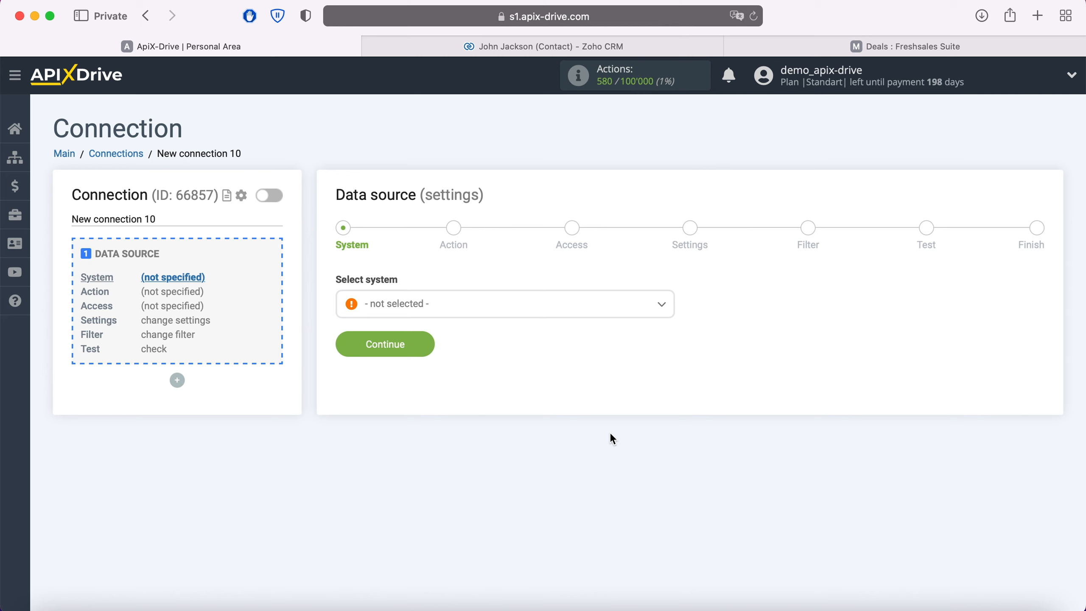
click(538, 310)
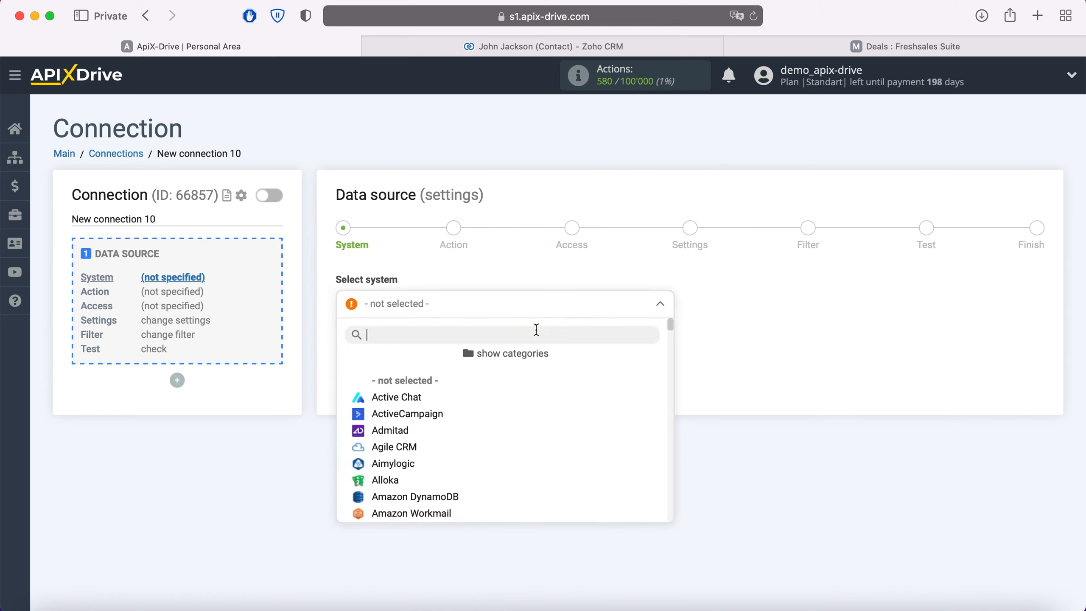
scroll(534, 413, down, 2)
scroll(534, 413, down, 15)
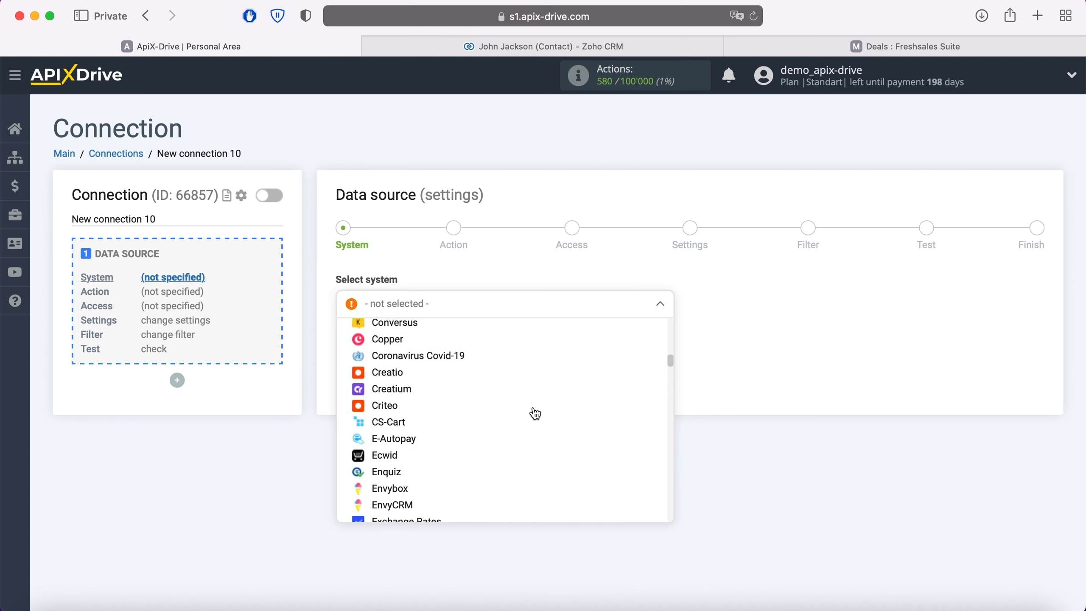
scroll(534, 413, down, 15)
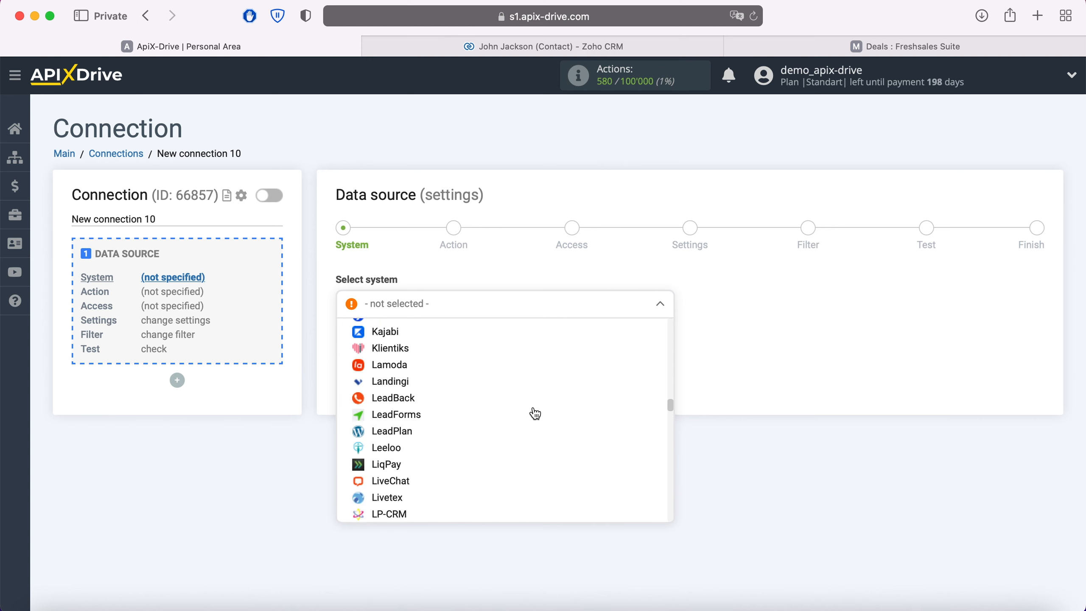
scroll(535, 413, down, 15)
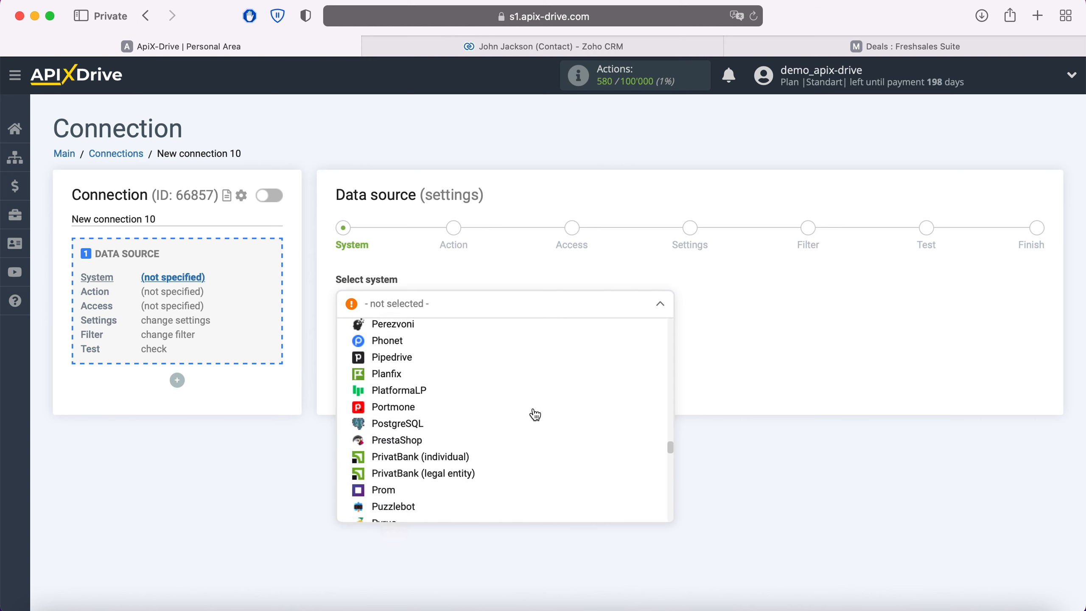
scroll(535, 413, down, 15)
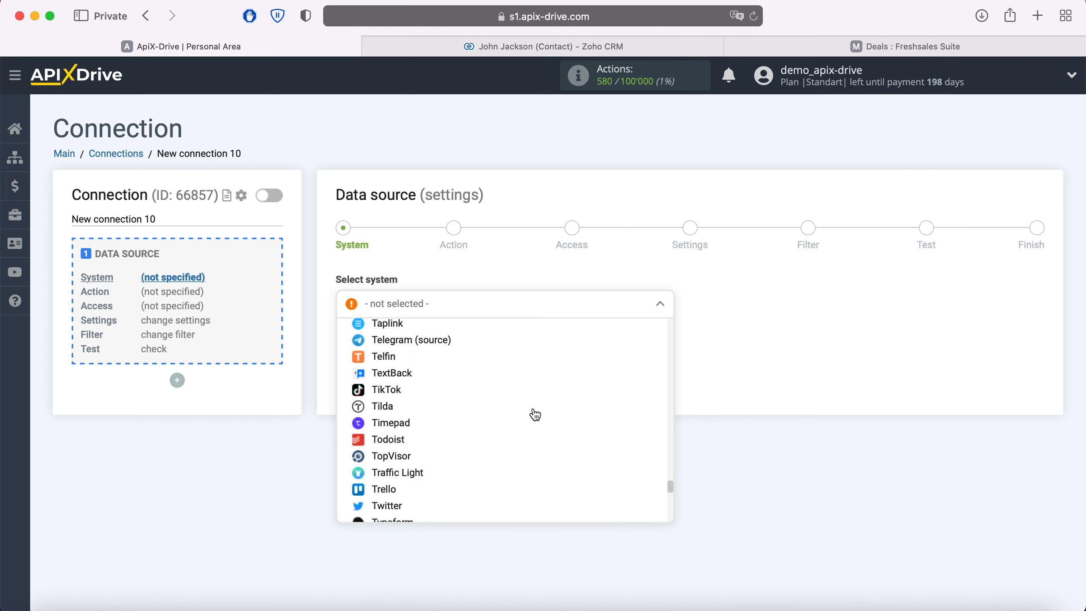
scroll(534, 413, down, 10)
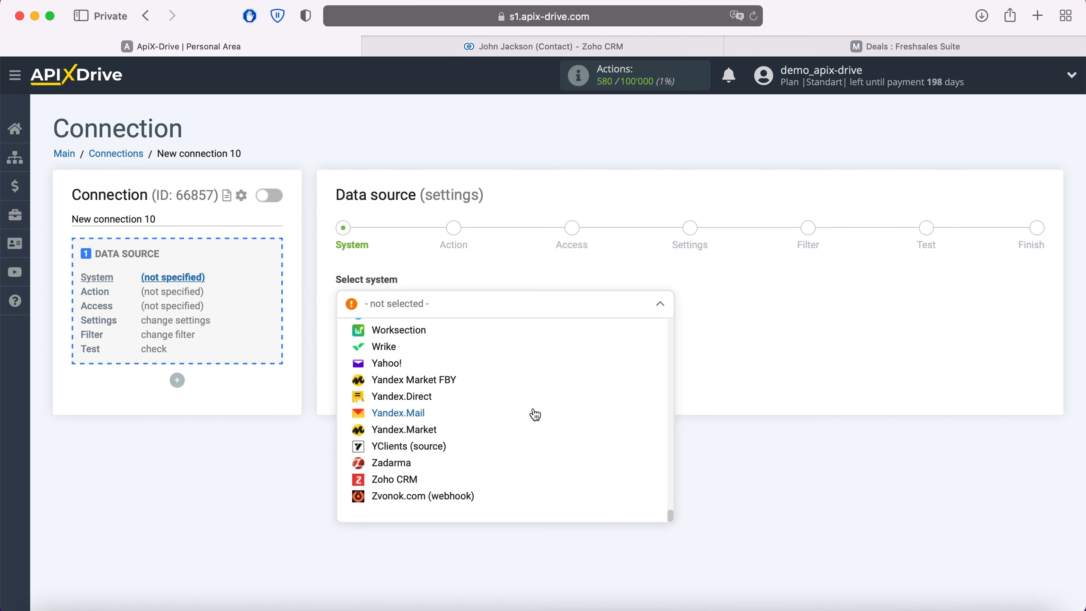
click(420, 485)
click(427, 338)
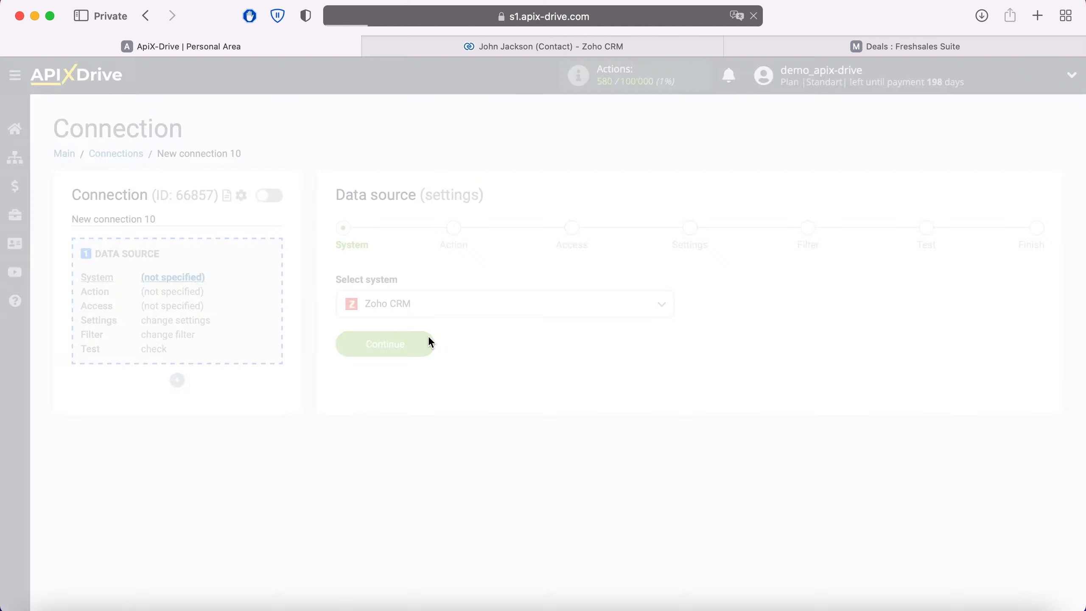
Step: Set the Zoho CRM data source action to Get Contacts (new)
click(457, 304)
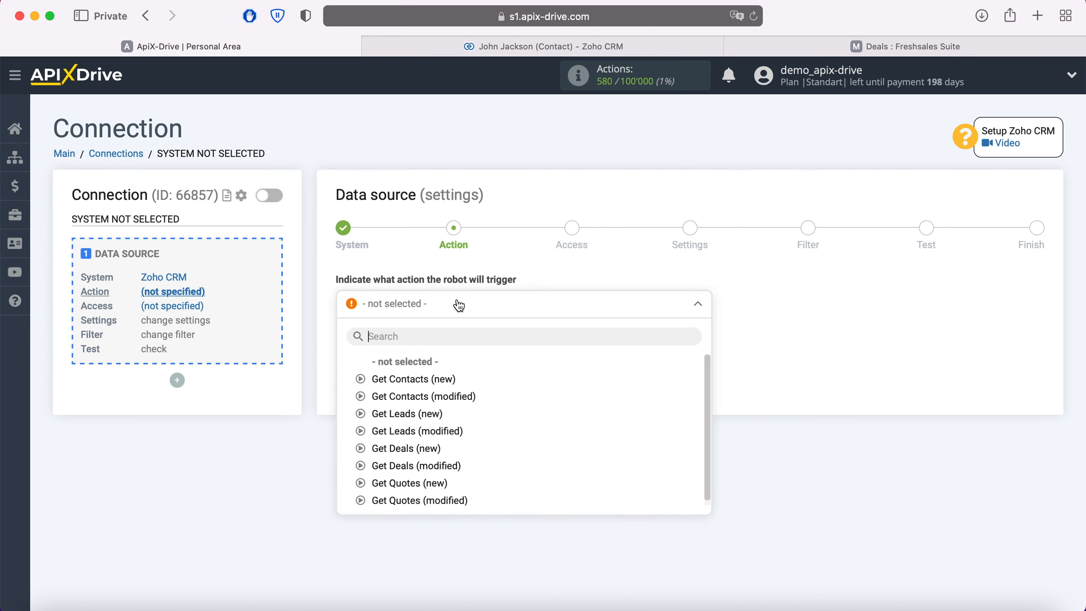
click(440, 379)
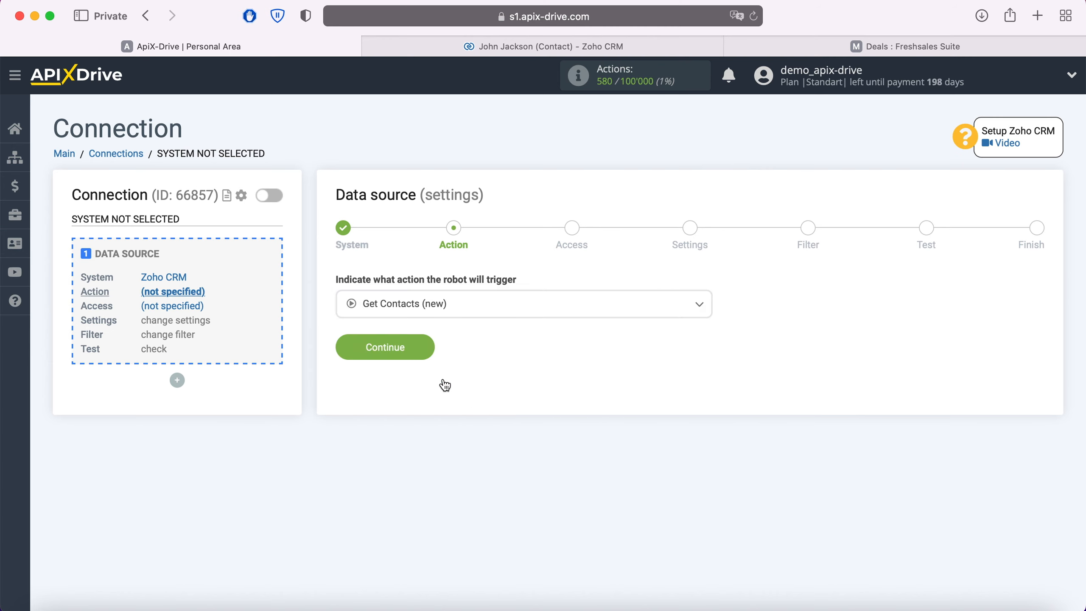
click(428, 350)
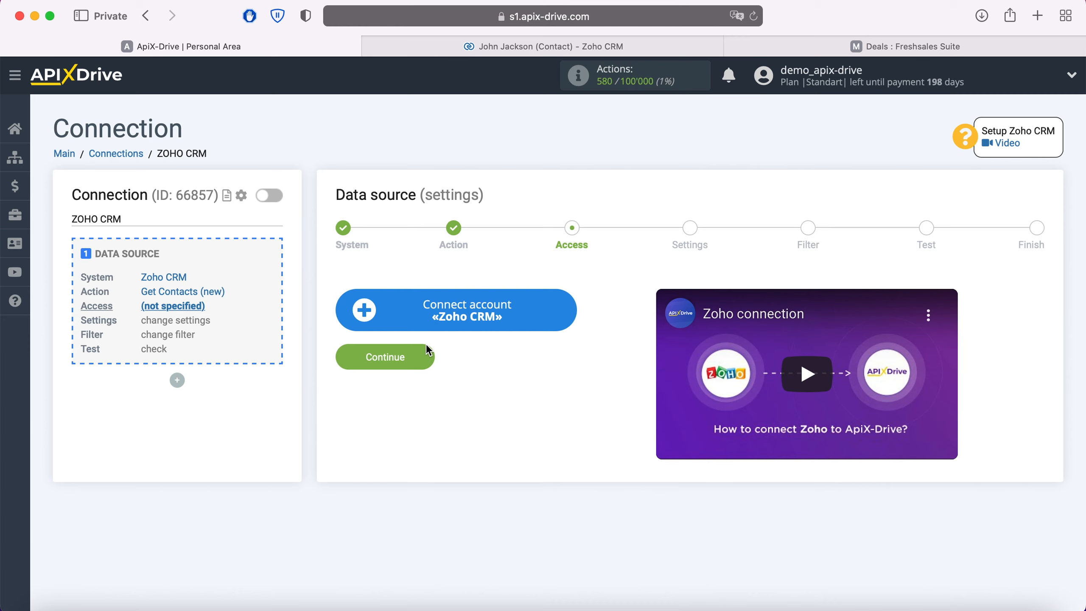
Step: Connect a Zoho CRM account by signing in with the account e-mail and granting ApiX-Drive access to its data
click(570, 312)
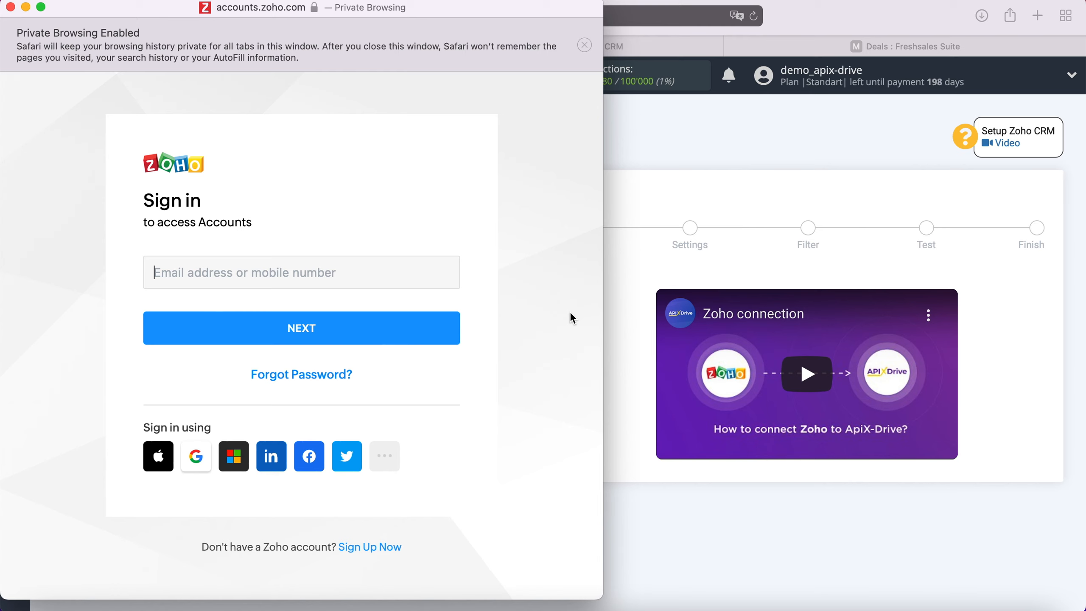
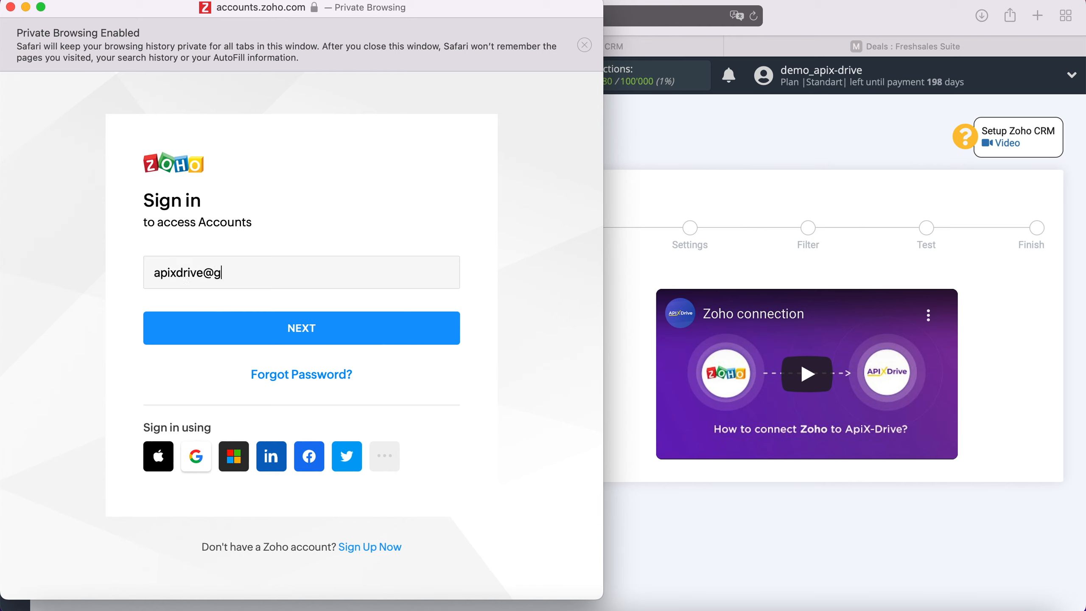
click(421, 340)
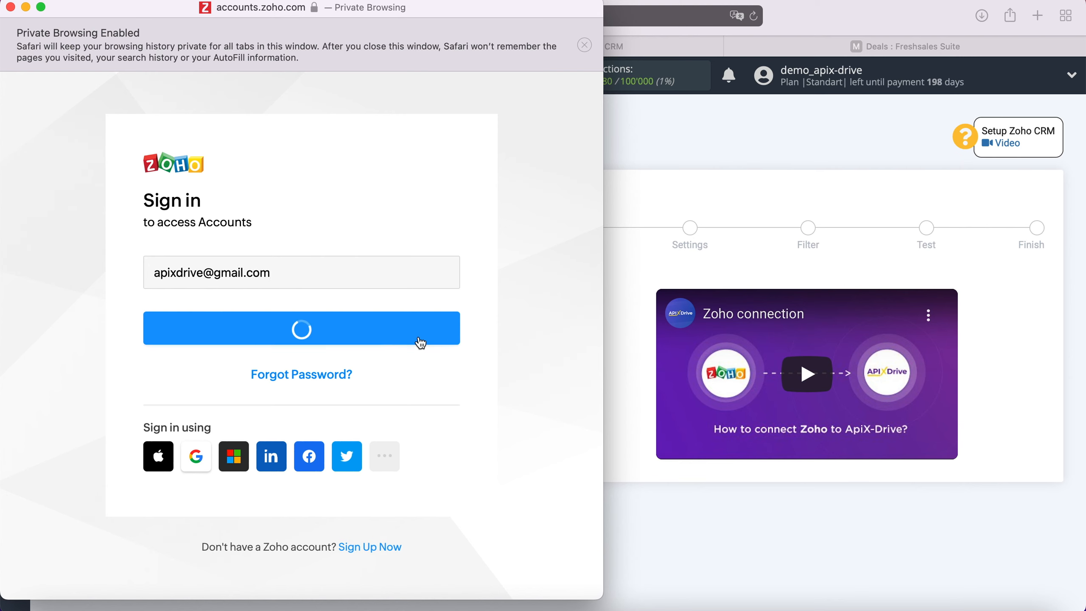
click(255, 412)
click(257, 413)
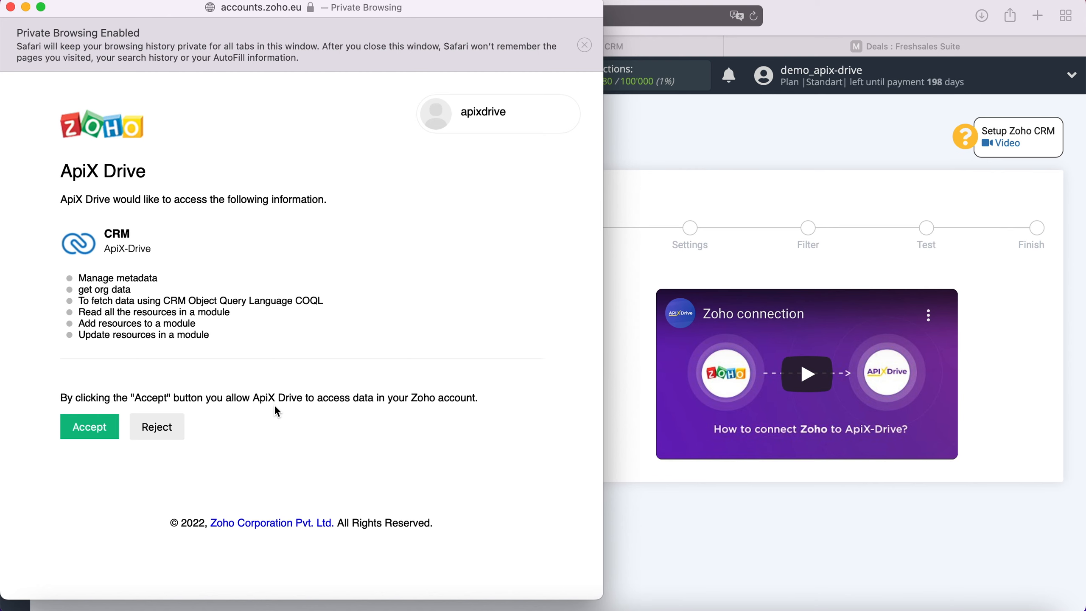
click(101, 423)
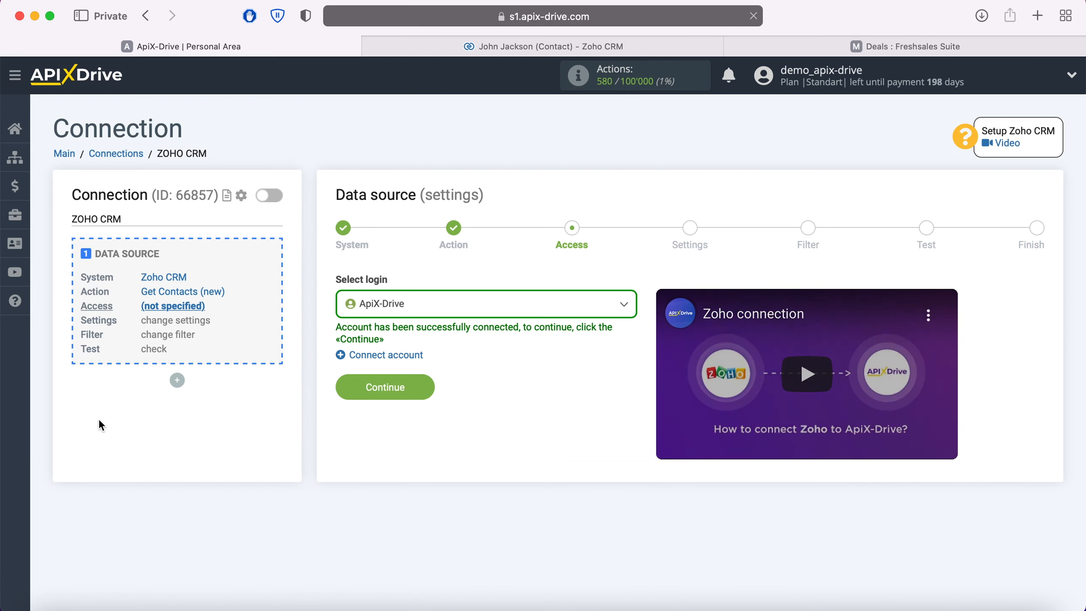
Step: Use the ApiX-Drive login for the data source and pass the settings and filter stages without adding a filtering condition
click(441, 306)
click(398, 398)
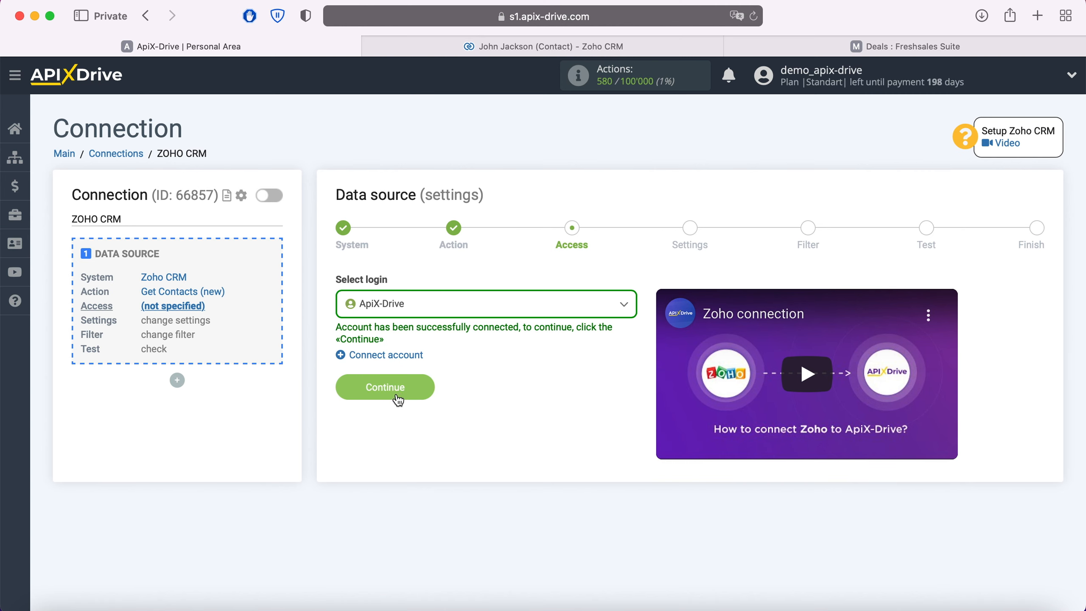
click(425, 387)
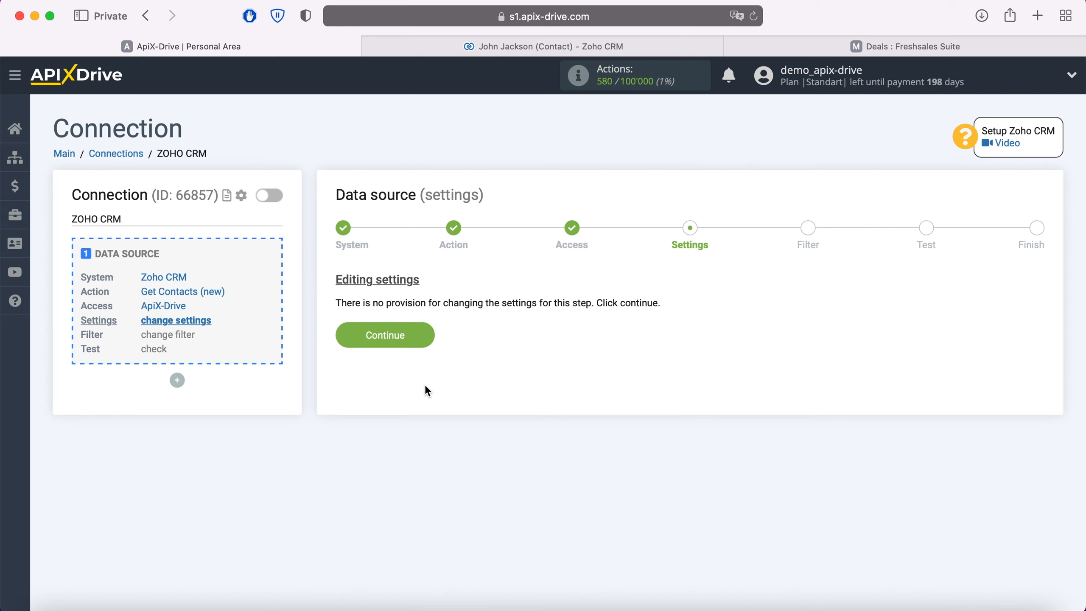
click(422, 338)
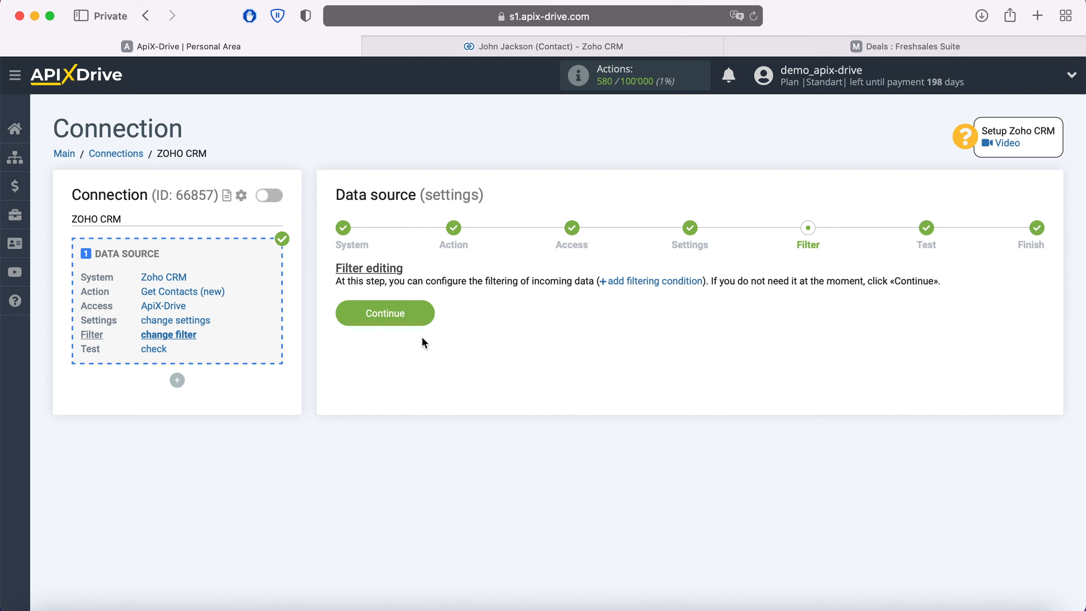
click(423, 312)
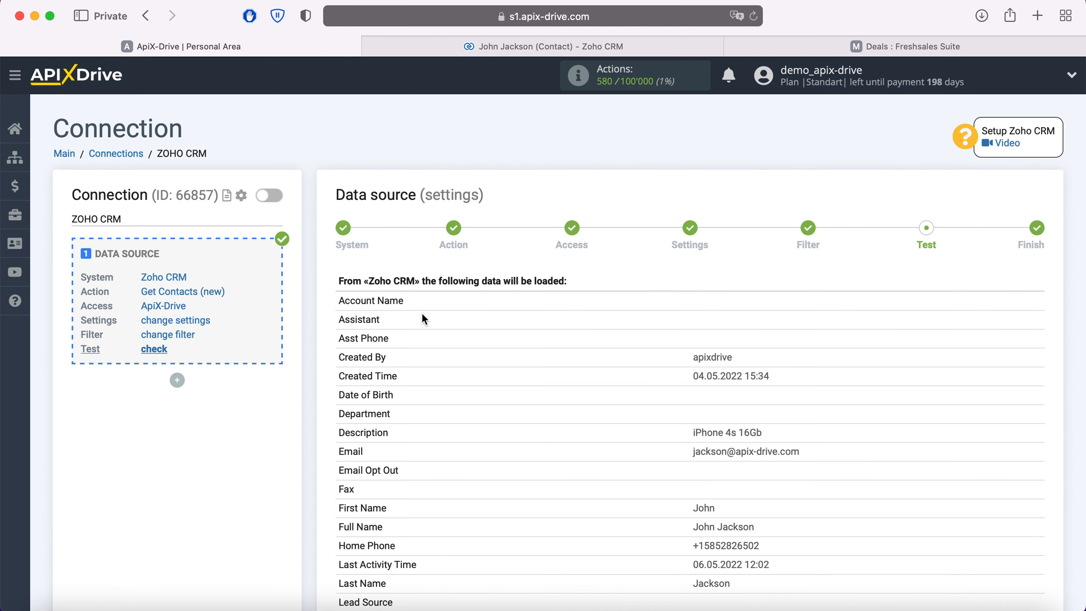
Step: Review the test contact data loaded from Zoho CRM and complete the data source setup
scroll(422, 315, down, 10)
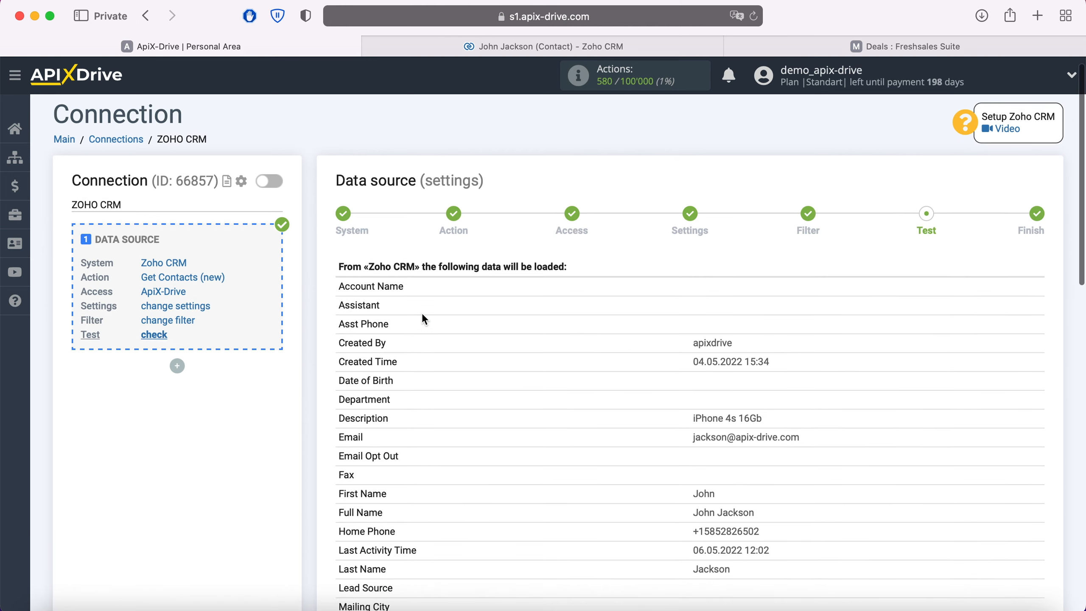
scroll(423, 319, down, 4)
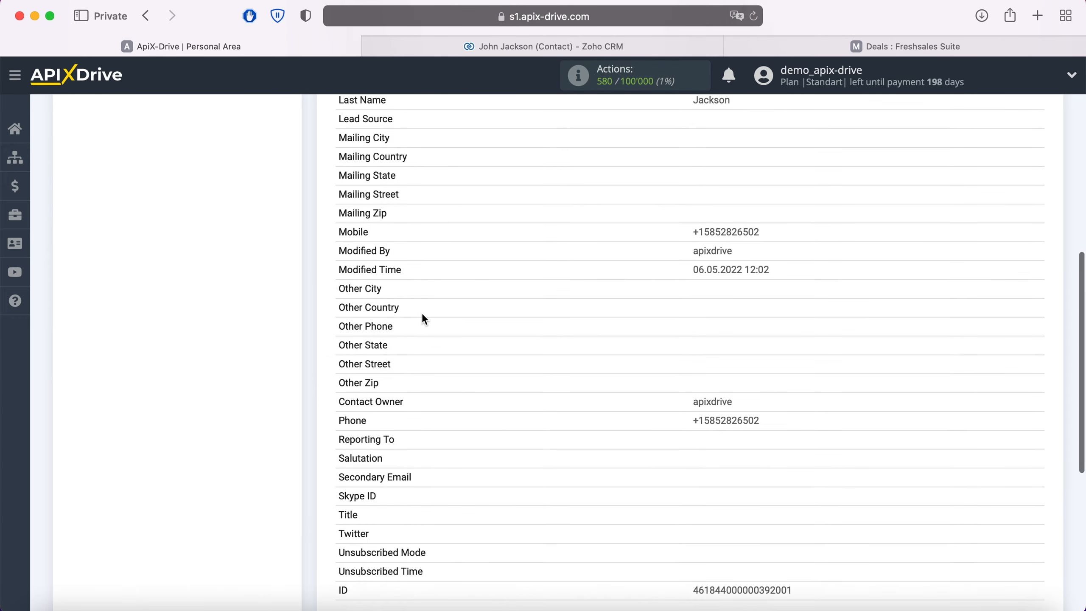
click(1042, 557)
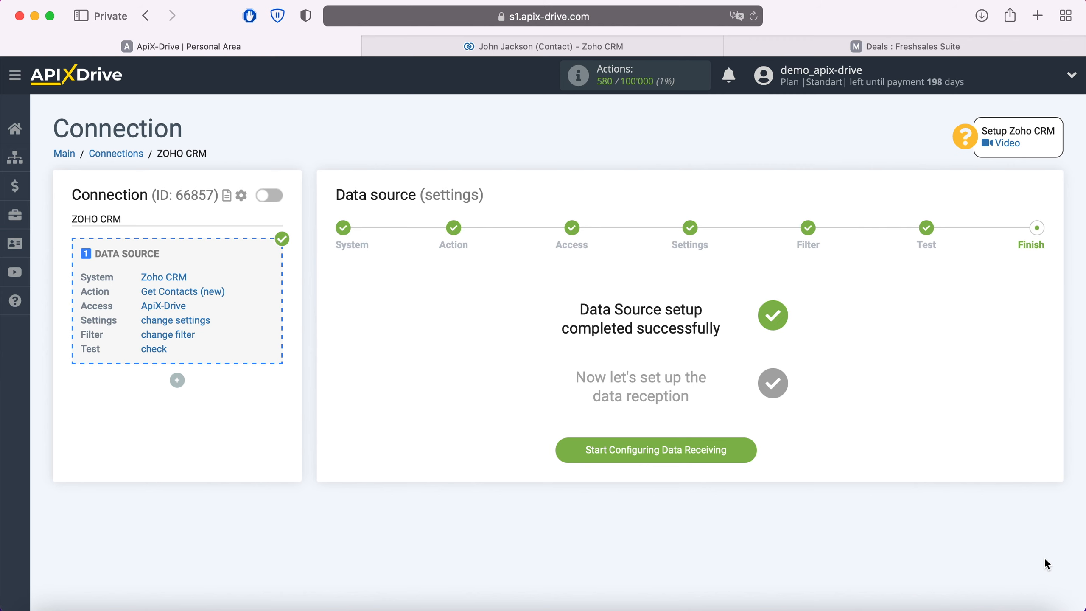
Step: Start configuring data receiving and set Freshworks as the data destination system
click(739, 457)
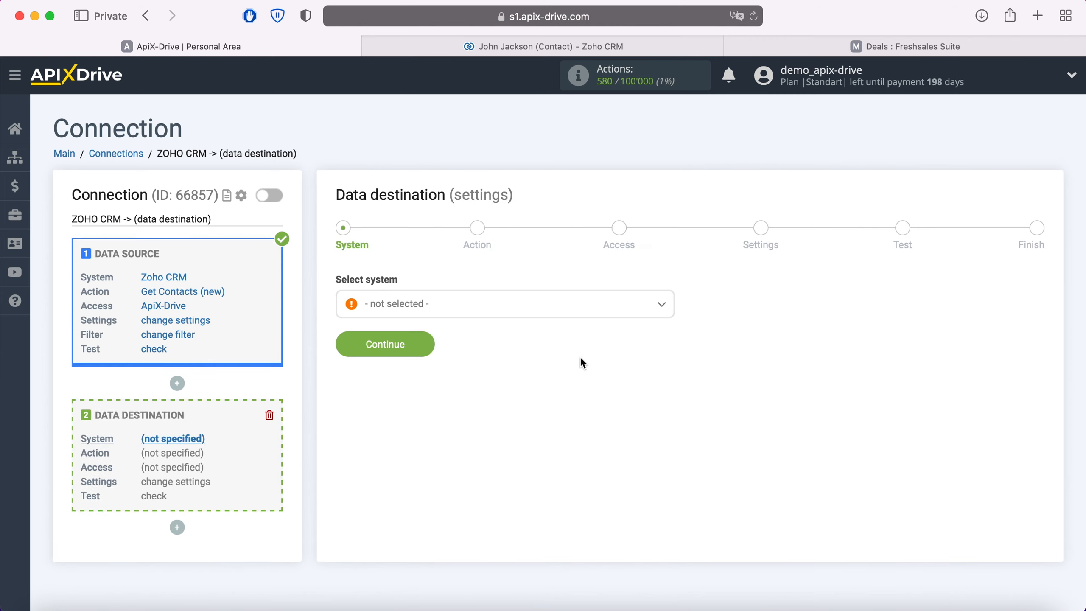
click(533, 305)
scroll(517, 433, down, 5)
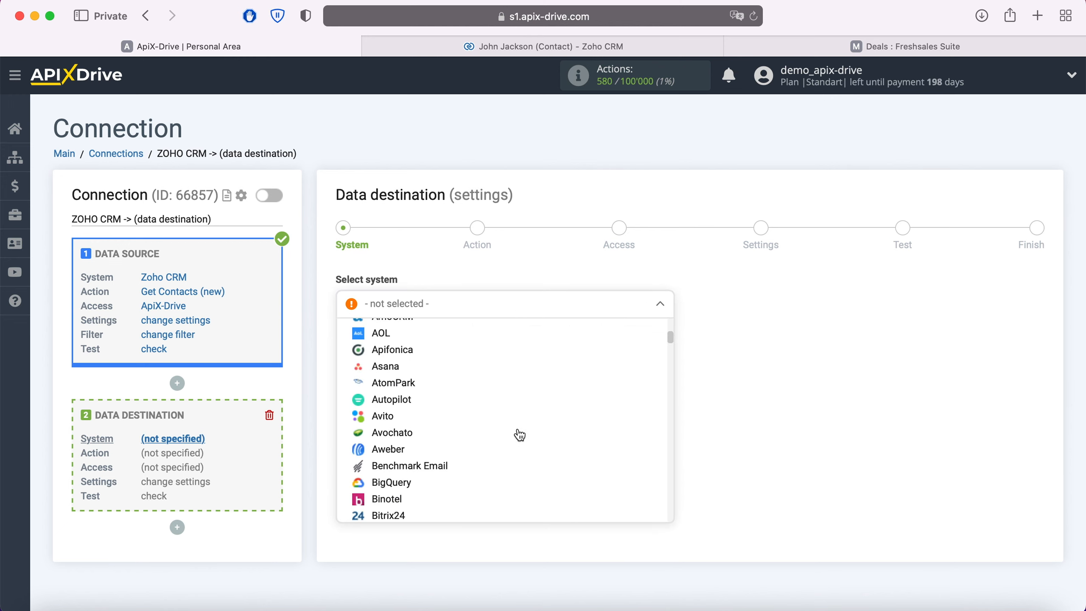
scroll(520, 434, down, 15)
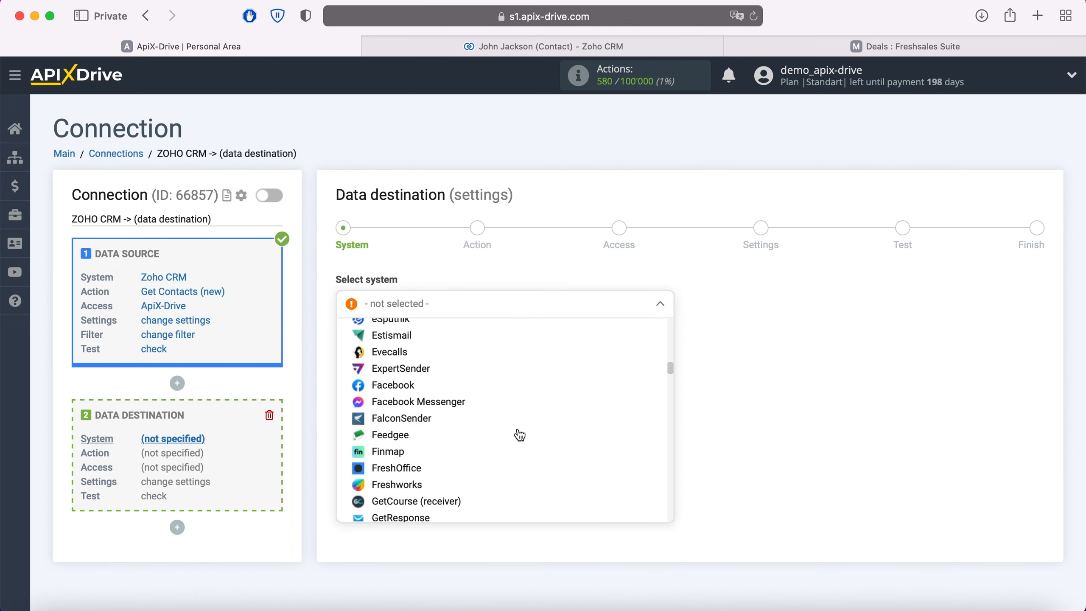
click(411, 485)
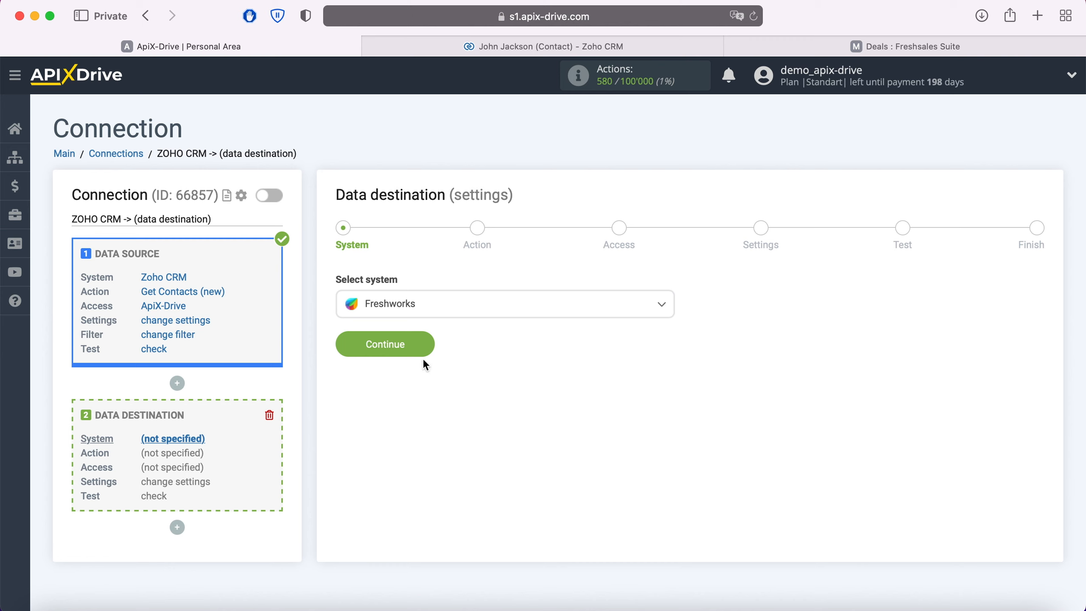
click(424, 346)
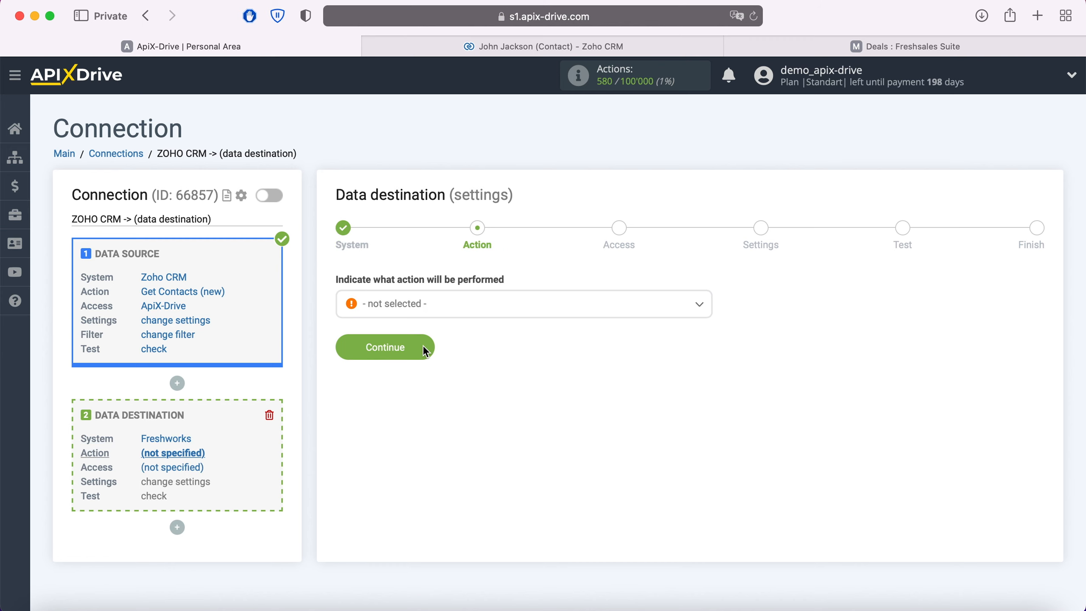
Step: Set the Freshworks data destination action to Create Deal
click(443, 310)
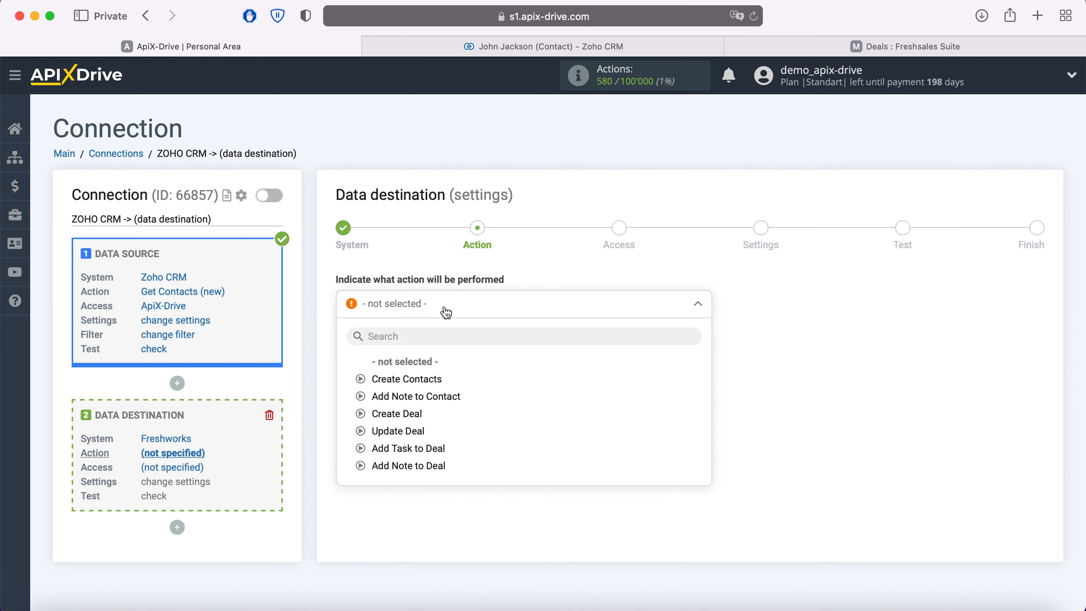
click(411, 414)
click(426, 349)
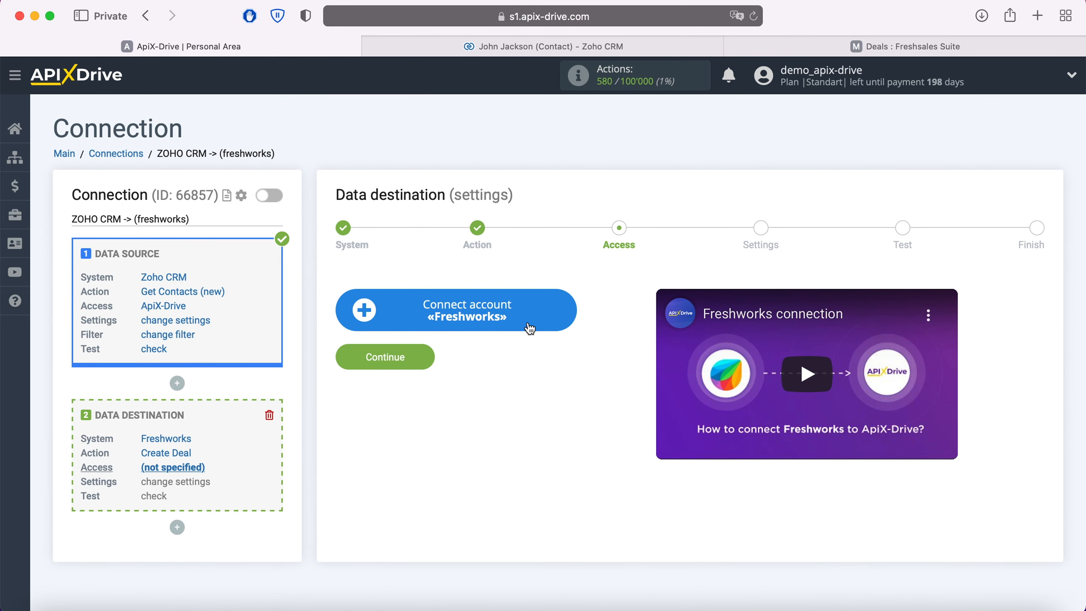
Step: Start connecting a Freshworks account and copy the account's domain from the Freshsales page address into the Domain field
click(558, 309)
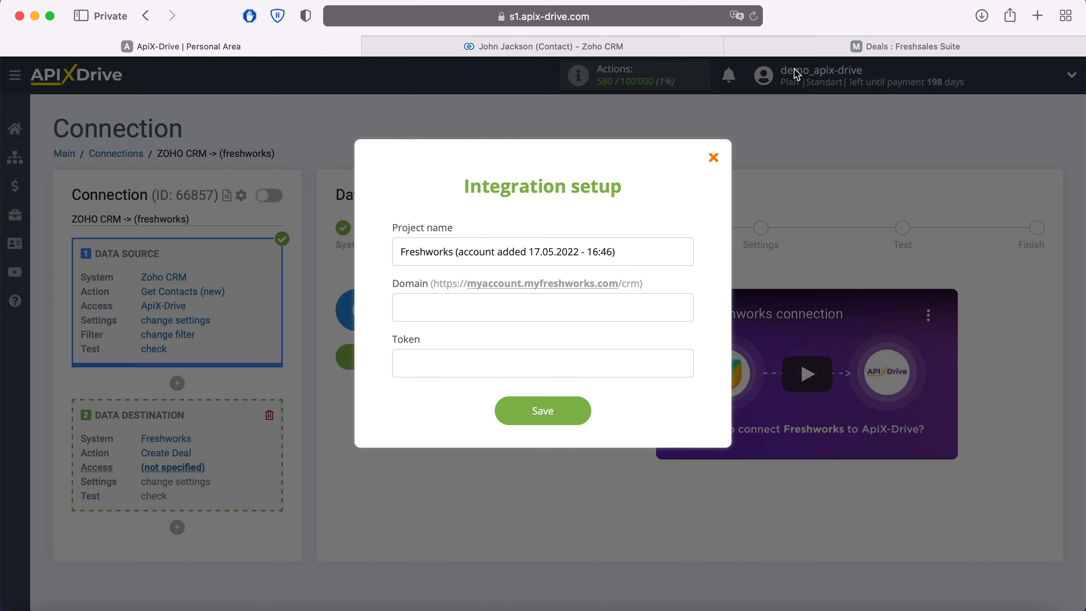
click(816, 53)
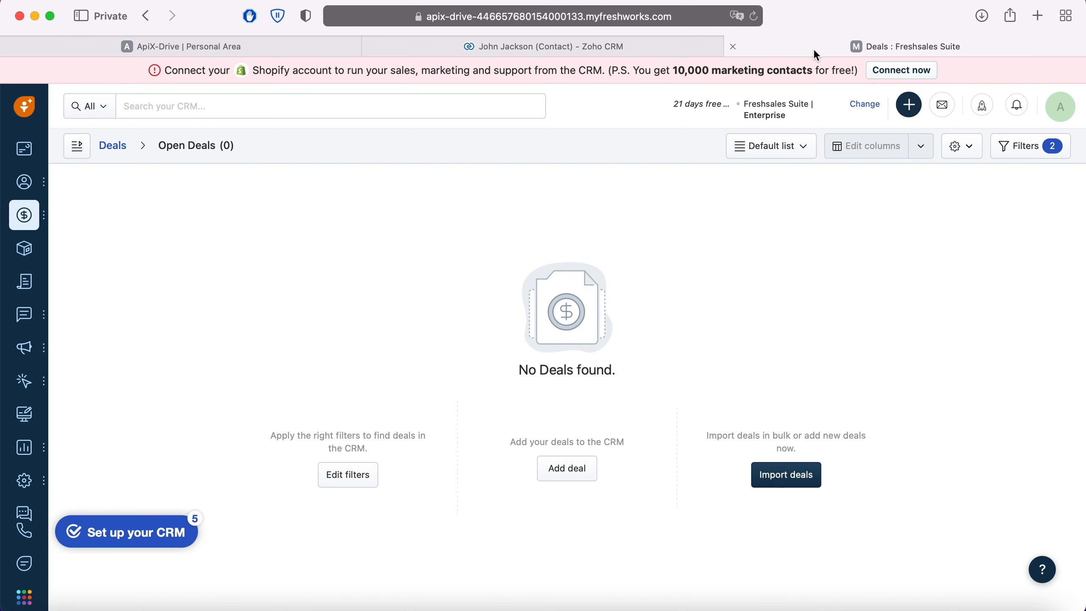
click(648, 17)
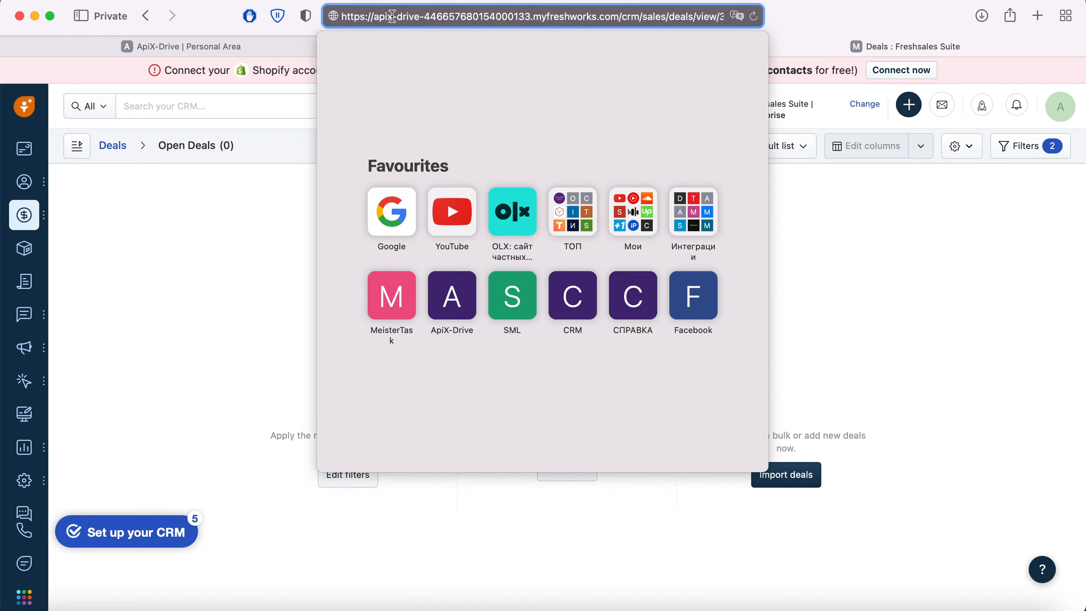
drag(374, 16, 620, 16)
right_click(595, 17)
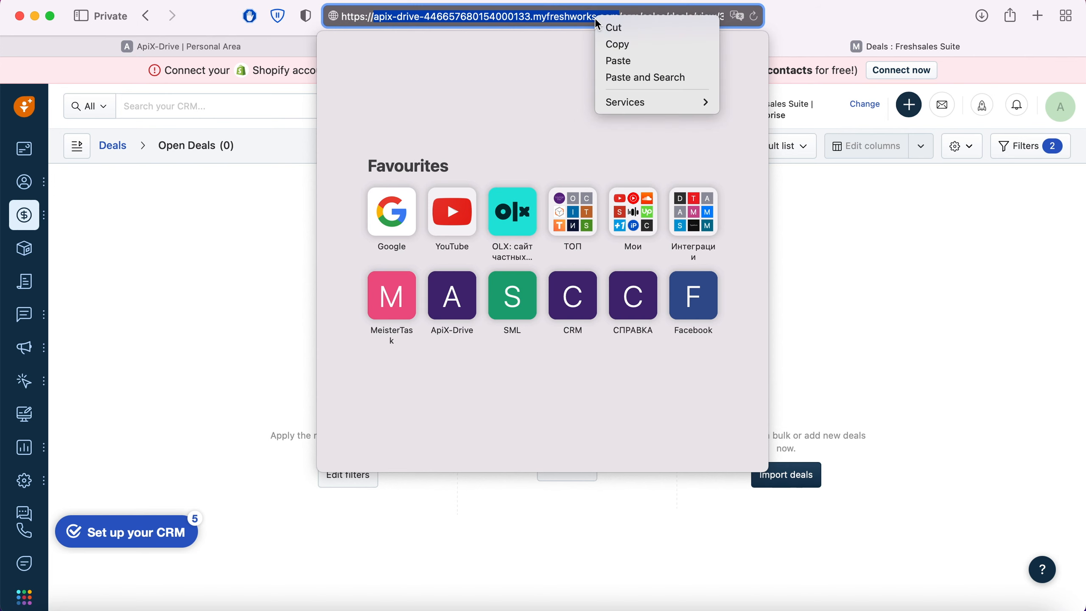
click(616, 44)
click(246, 48)
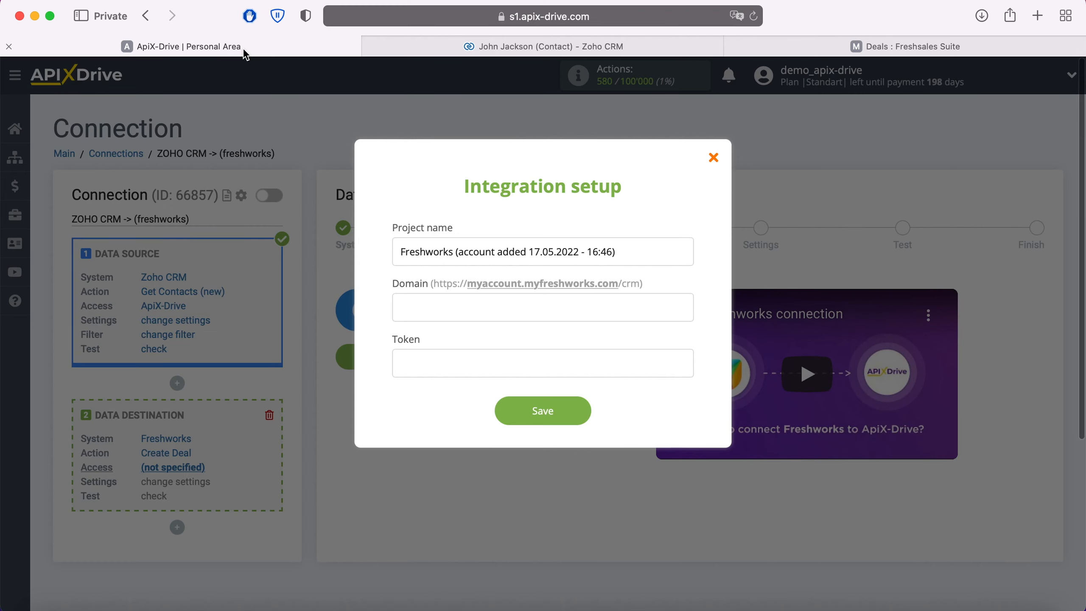
right_click(433, 300)
click(468, 346)
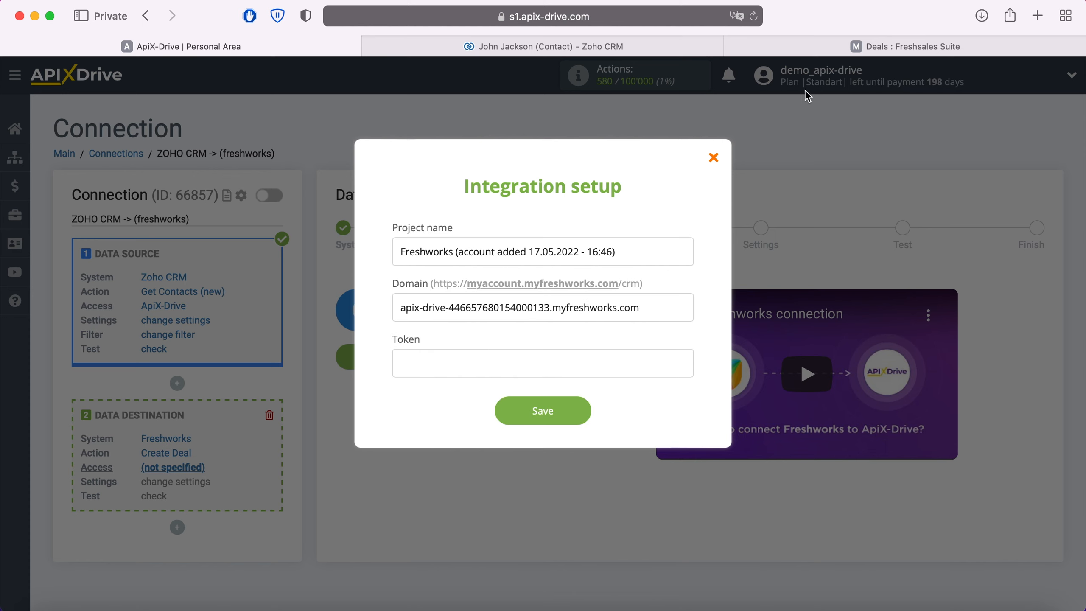
Step: Open the API settings in the Freshsales personal settings and pass the robot check to reveal the API key
click(829, 43)
click(1071, 115)
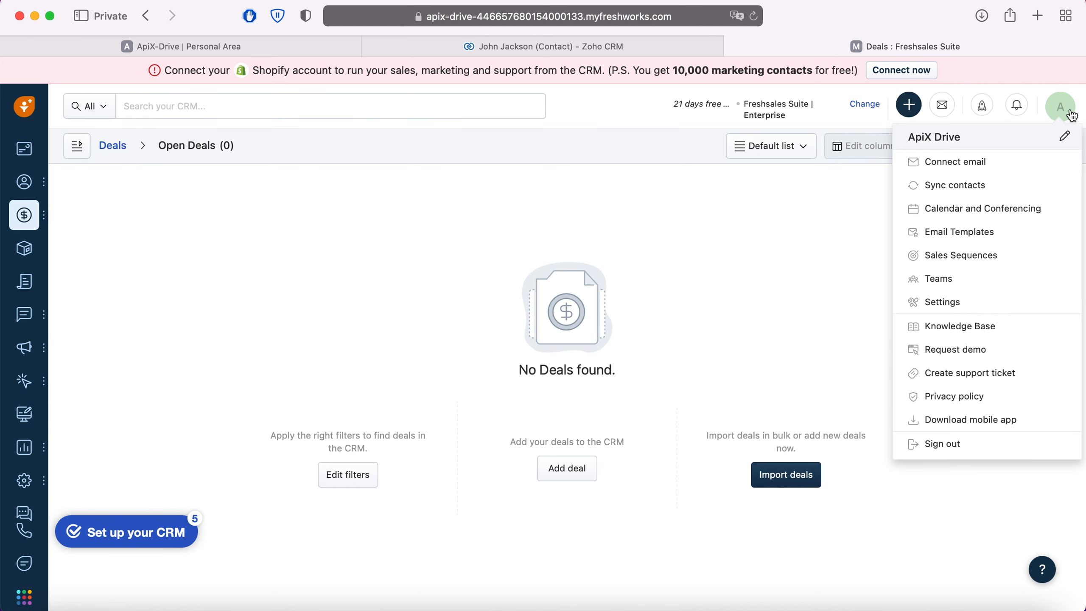
click(961, 301)
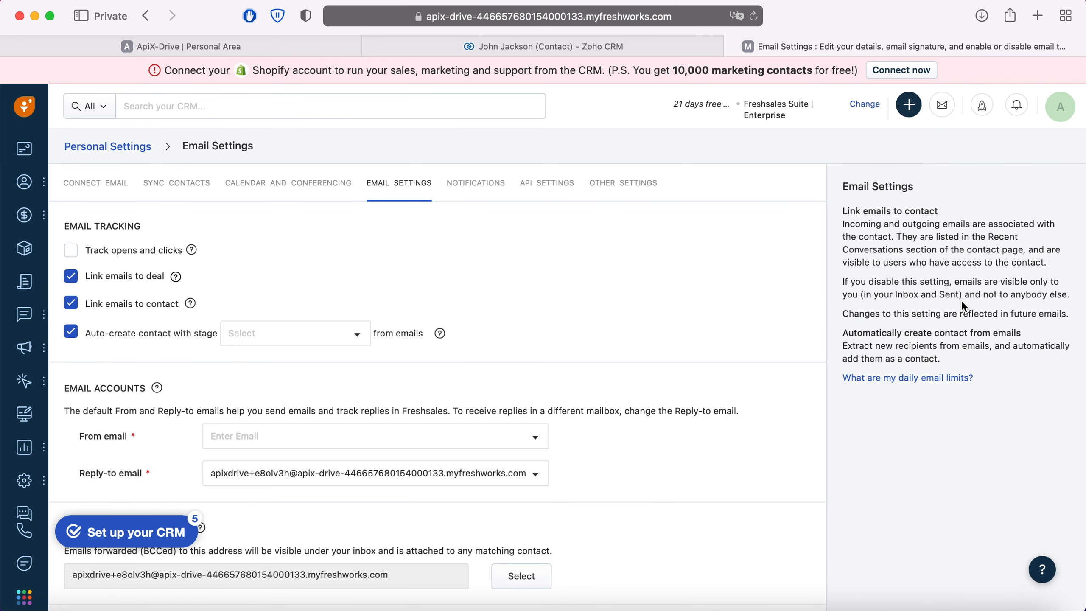
click(554, 185)
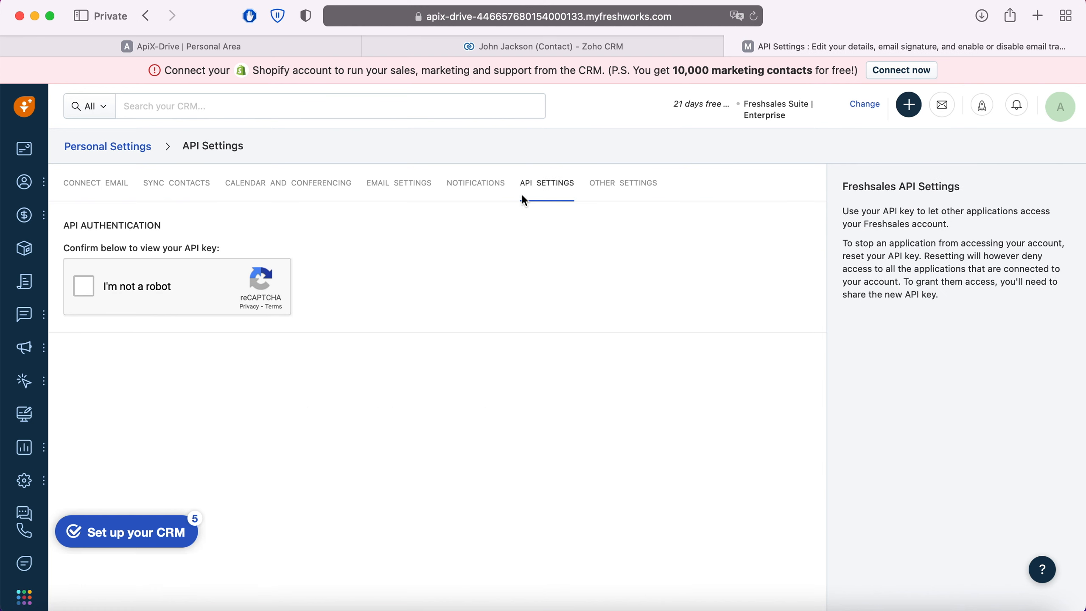
click(85, 286)
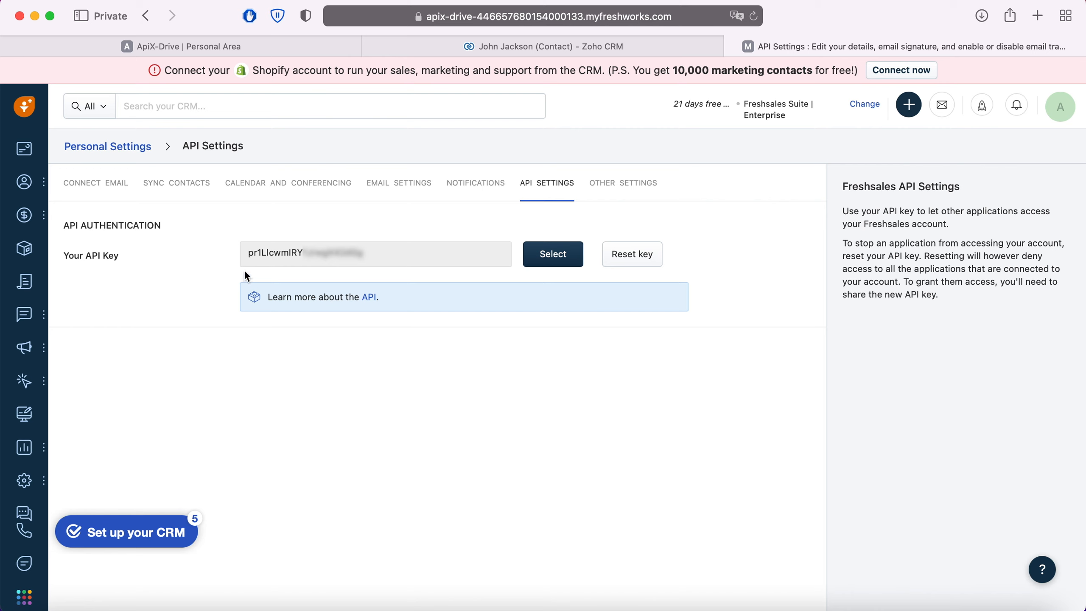
Step: Copy the Freshsales API key into the Token field of the ApiX-Drive integration setup and save the account connection
drag(242, 255, 368, 254)
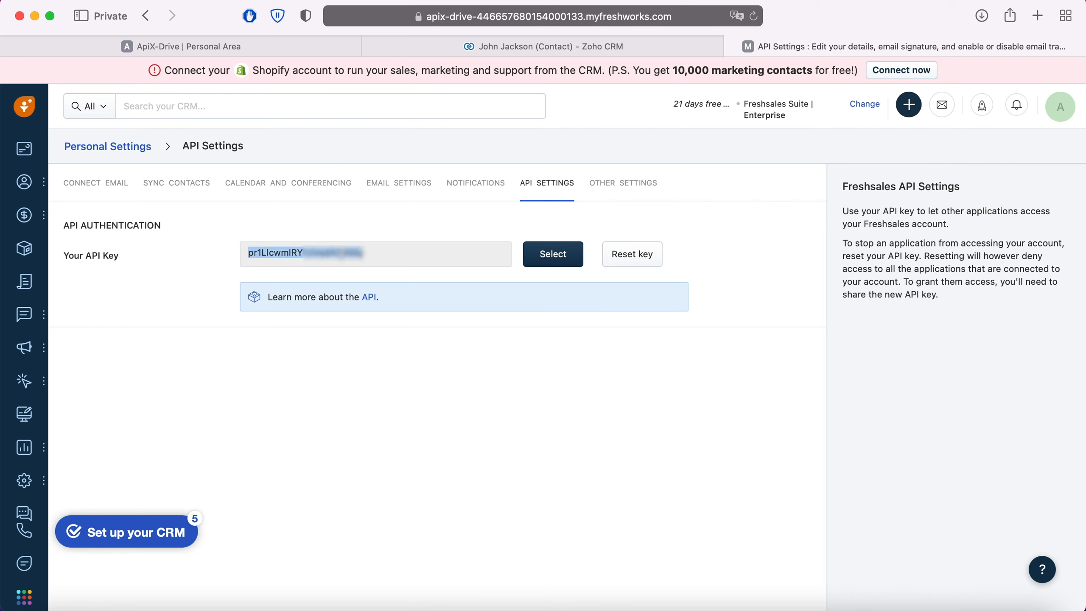
right_click(341, 259)
click(379, 317)
click(230, 48)
right_click(426, 362)
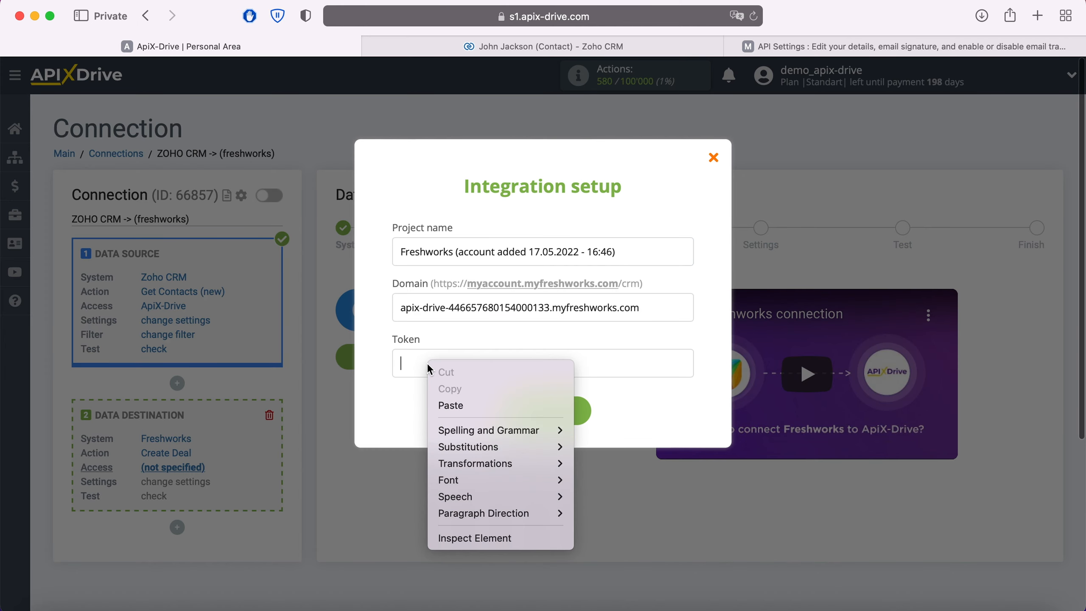
click(458, 405)
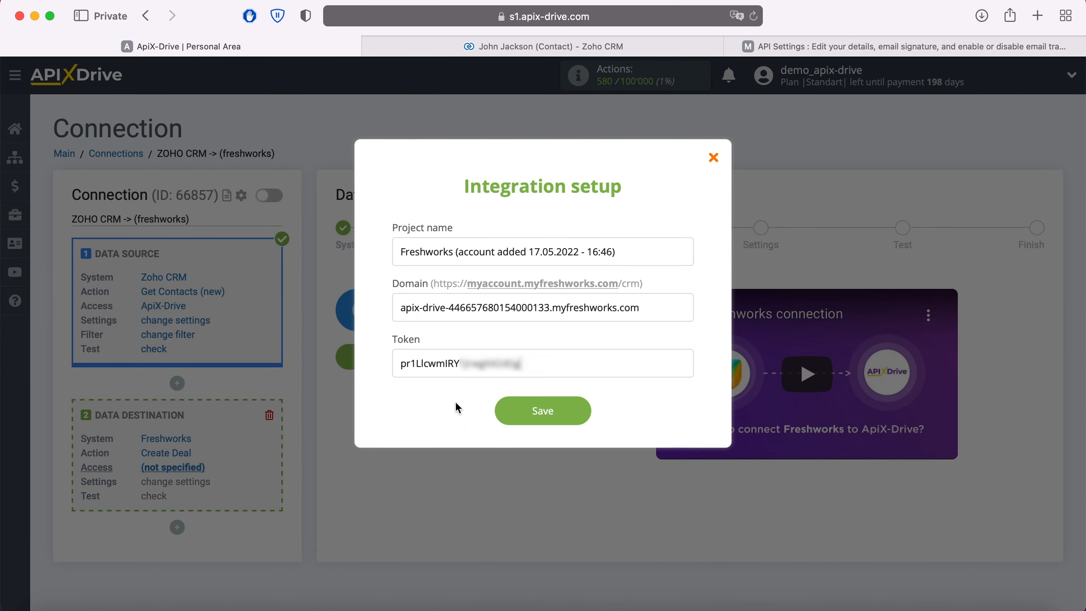
click(584, 414)
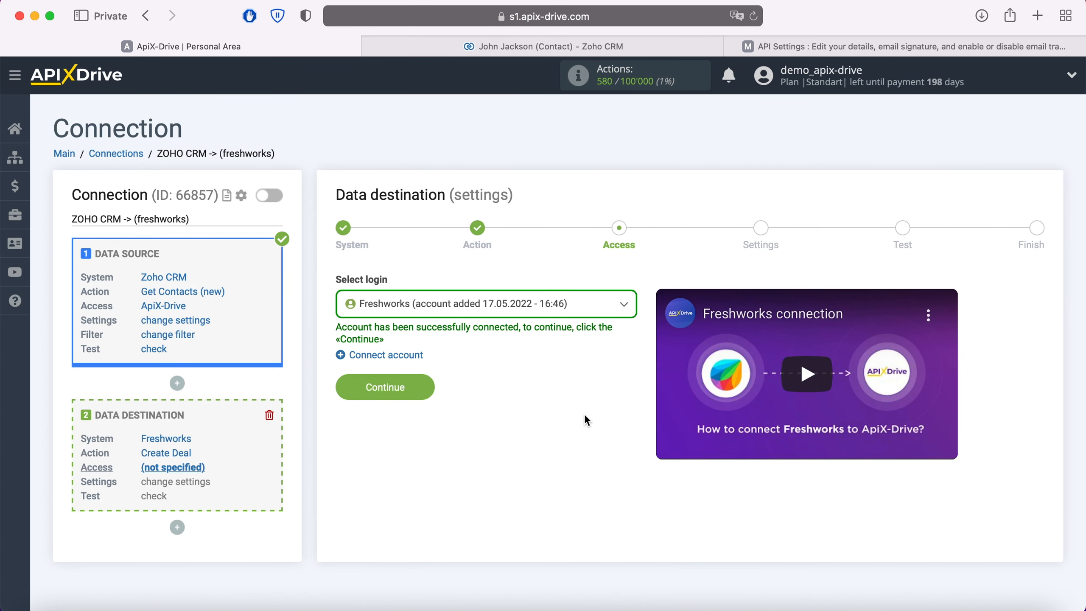
Step: Select the newly added Freshworks account as the destination login and continue to the deal settings
click(563, 304)
click(540, 388)
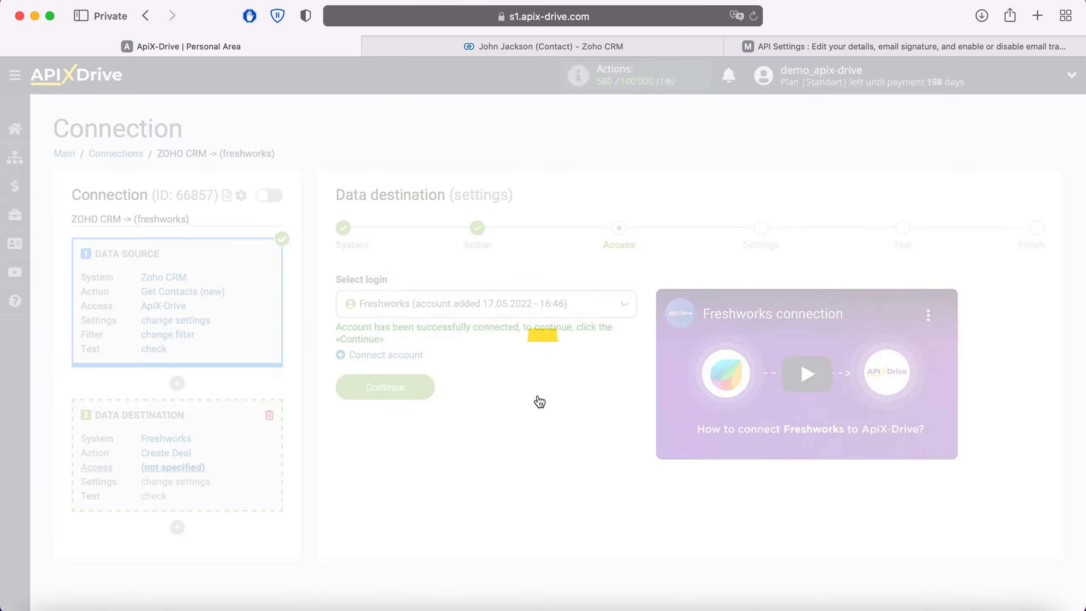
click(421, 389)
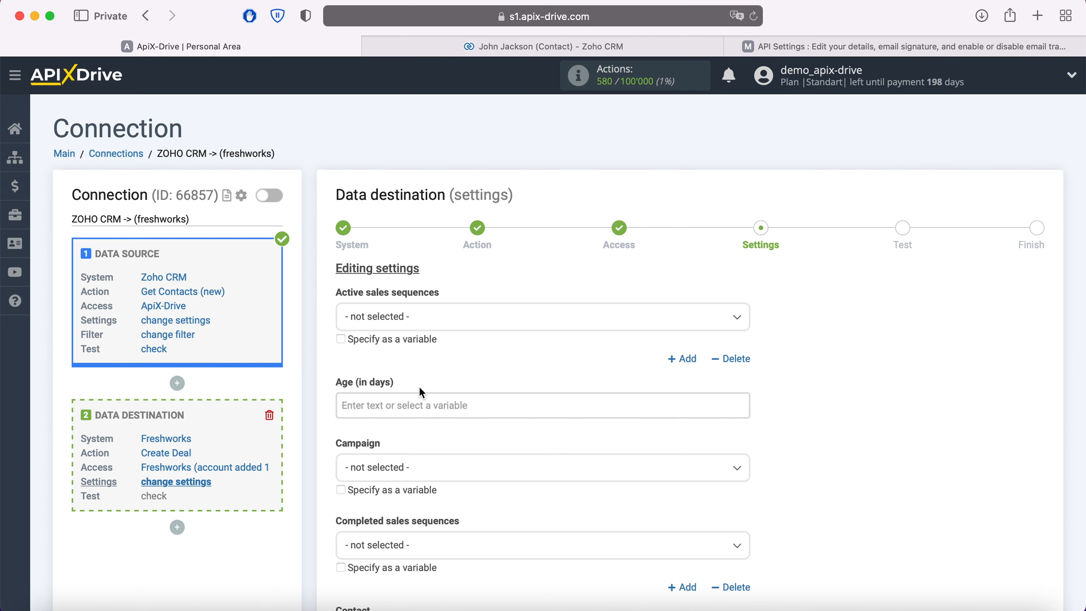
Step: Map the contact's E-mail and First name fields to the Zoho CRM Email and First Name variables
scroll(421, 391, down, 10)
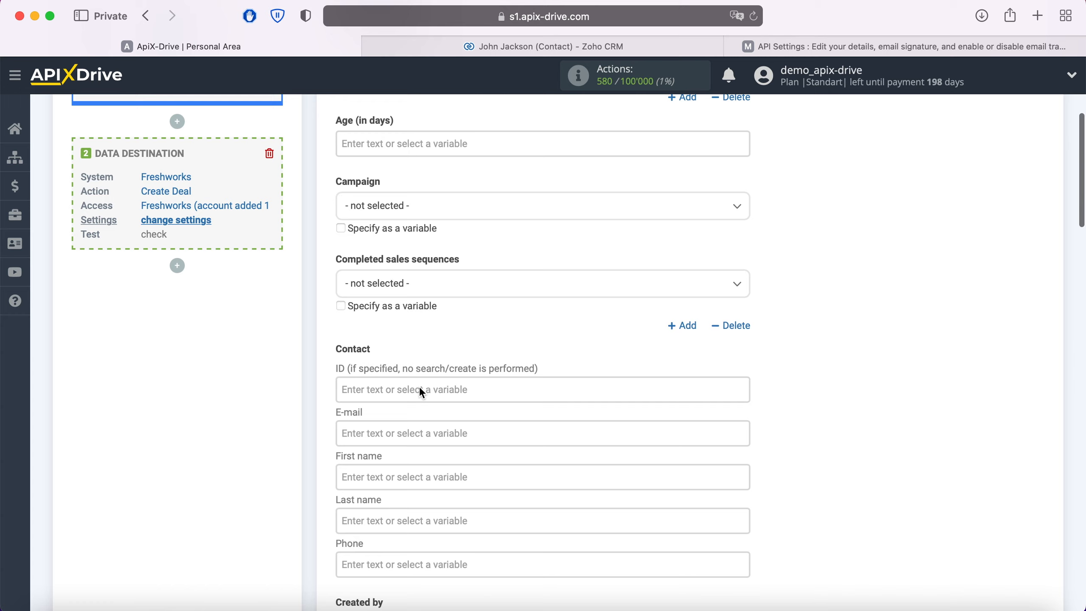
click(417, 431)
scroll(417, 430, down, 10)
scroll(600, 342, down, 5)
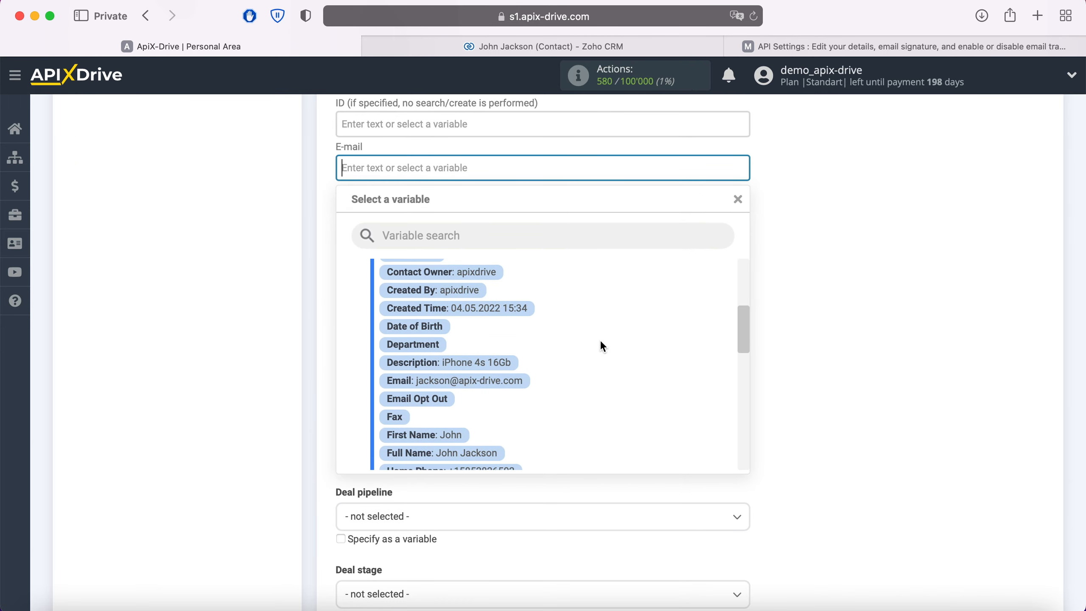
click(515, 381)
click(429, 206)
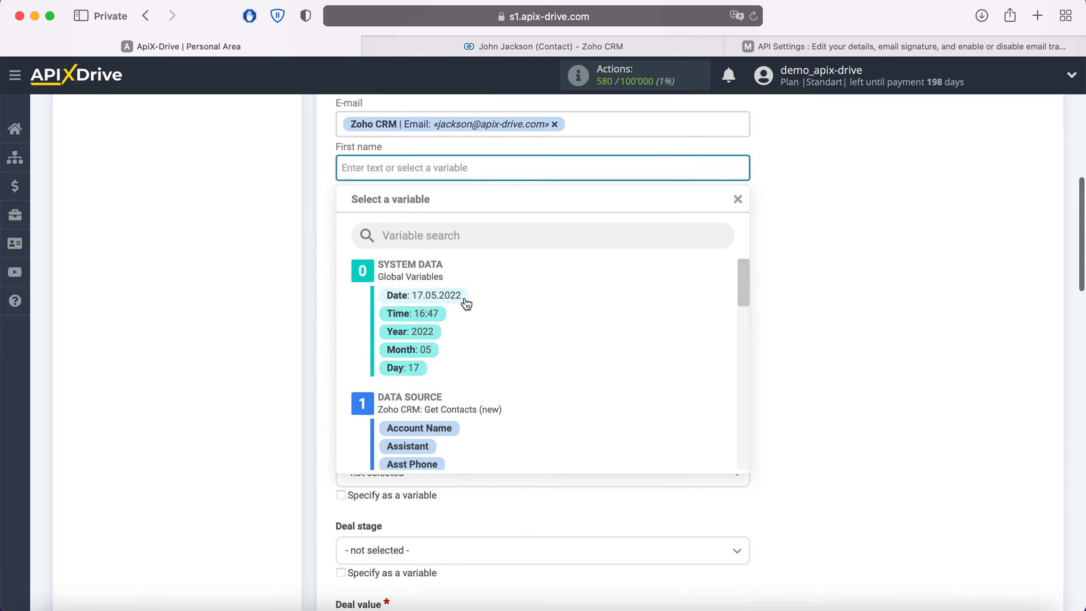
scroll(547, 309, down, 4)
scroll(546, 314, down, 5)
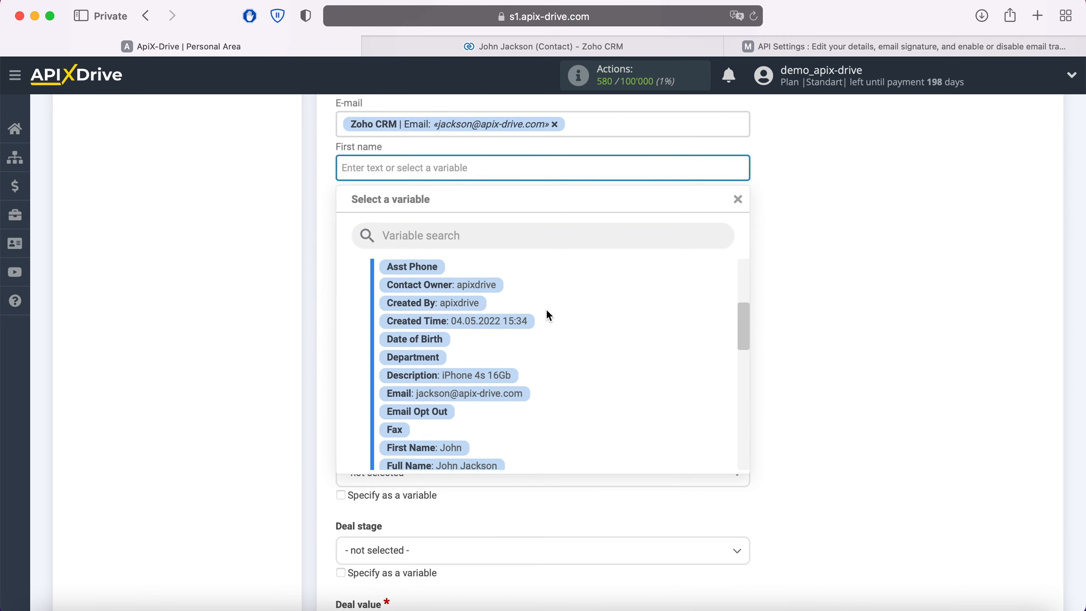
click(456, 383)
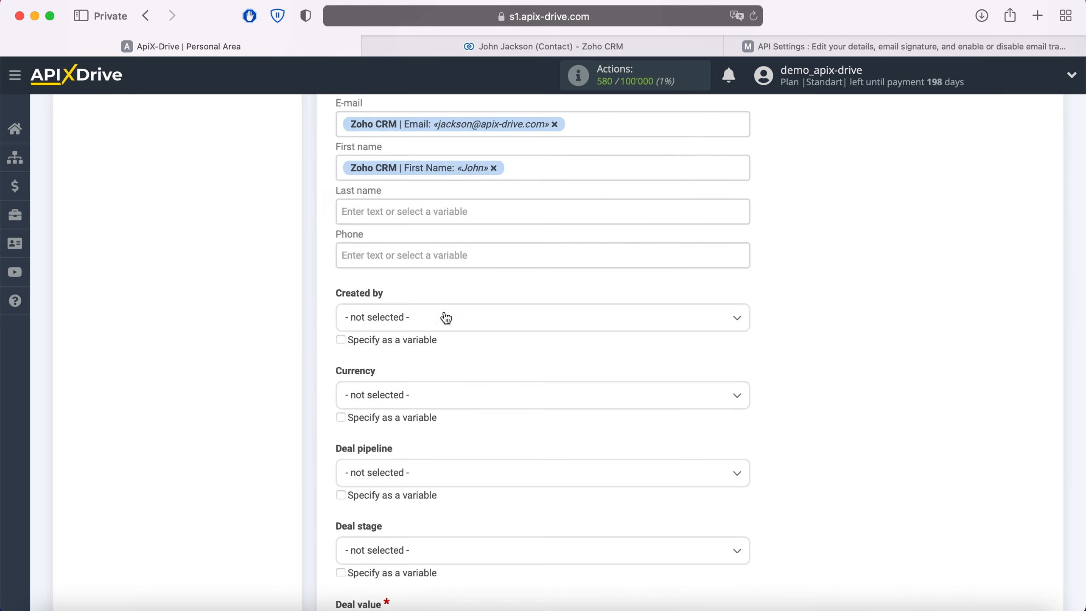
Step: Map the contact's Last name and Phone fields to the Zoho CRM Last Name and Home Phone variables
click(438, 211)
scroll(550, 307, down, 5)
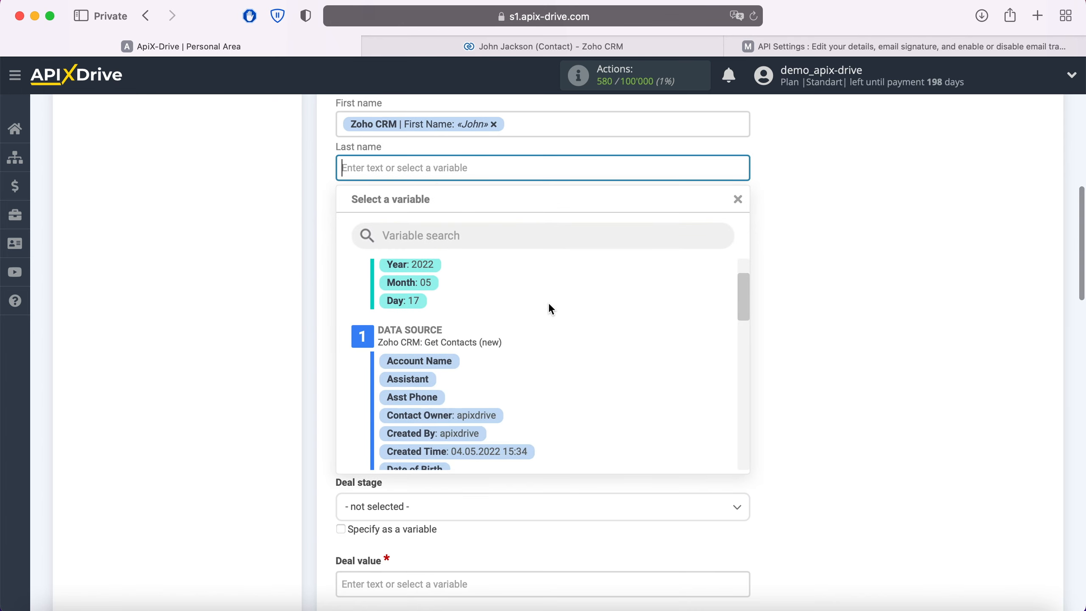
scroll(550, 307, down, 5)
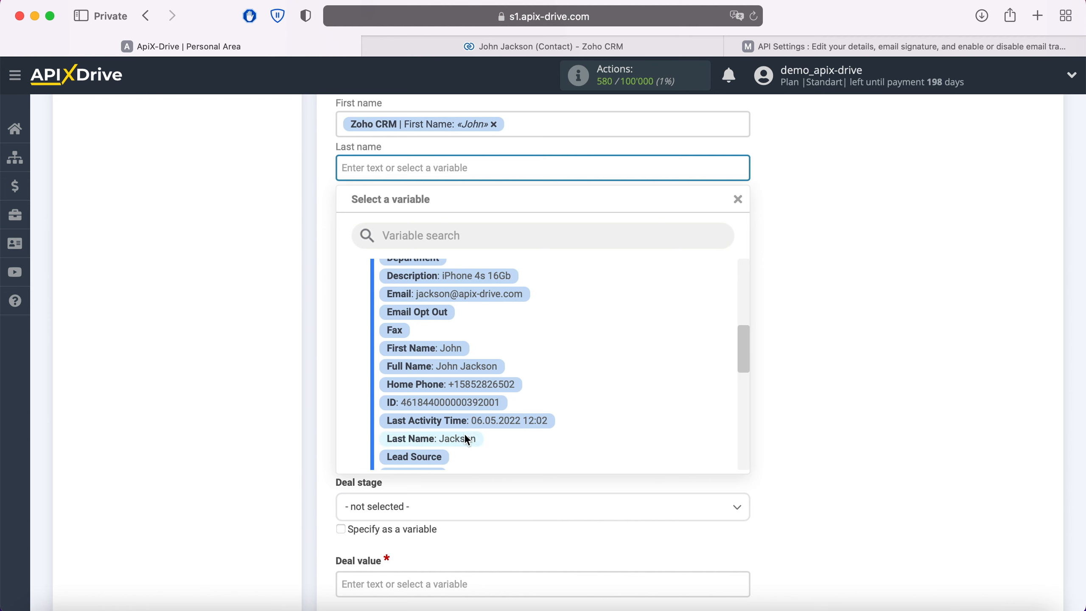
click(464, 437)
click(432, 210)
scroll(576, 298, down, 7)
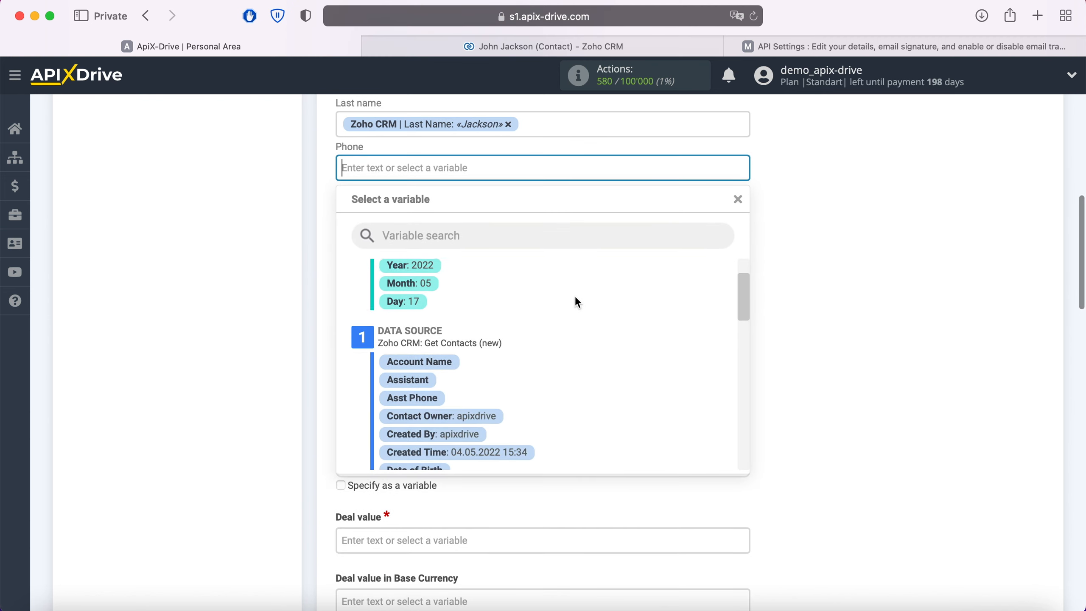
scroll(575, 301, down, 3)
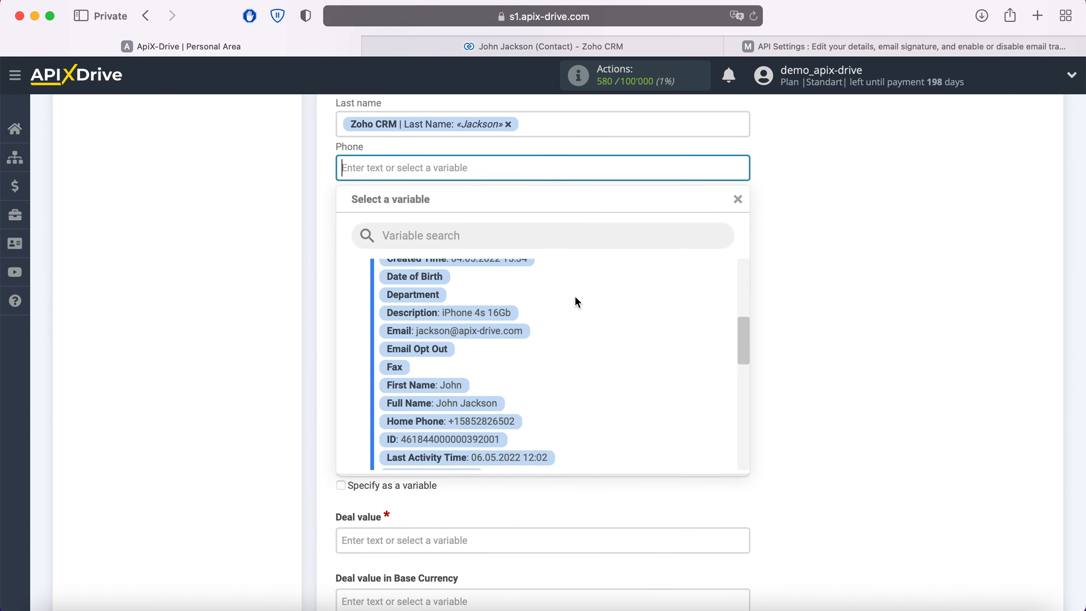
click(512, 399)
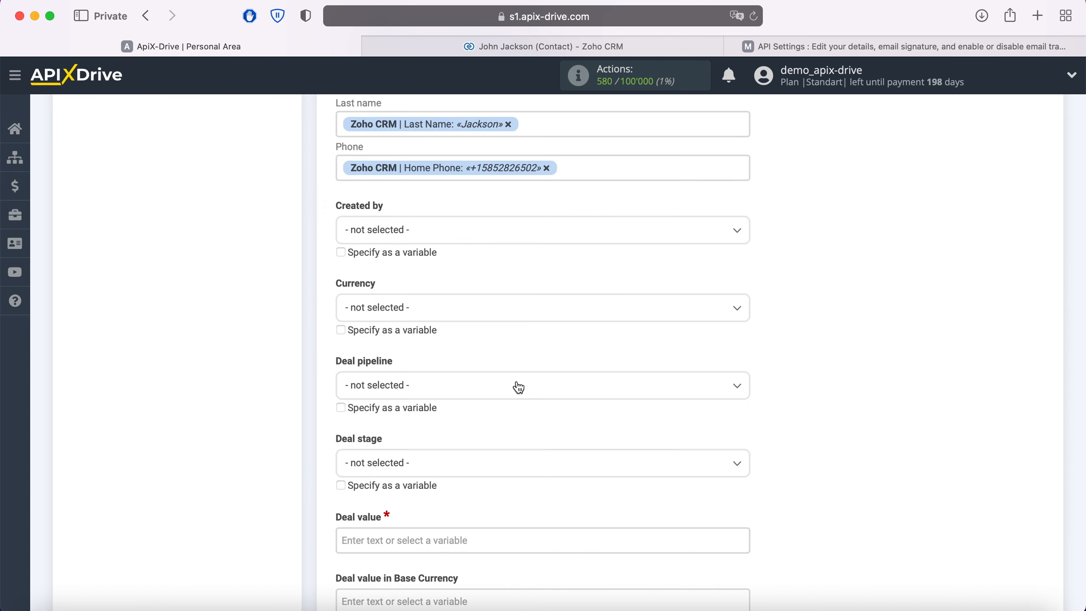
Step: Choose a deal pipeline and a deal stage for the Freshworks deals
scroll(517, 386, down, 2)
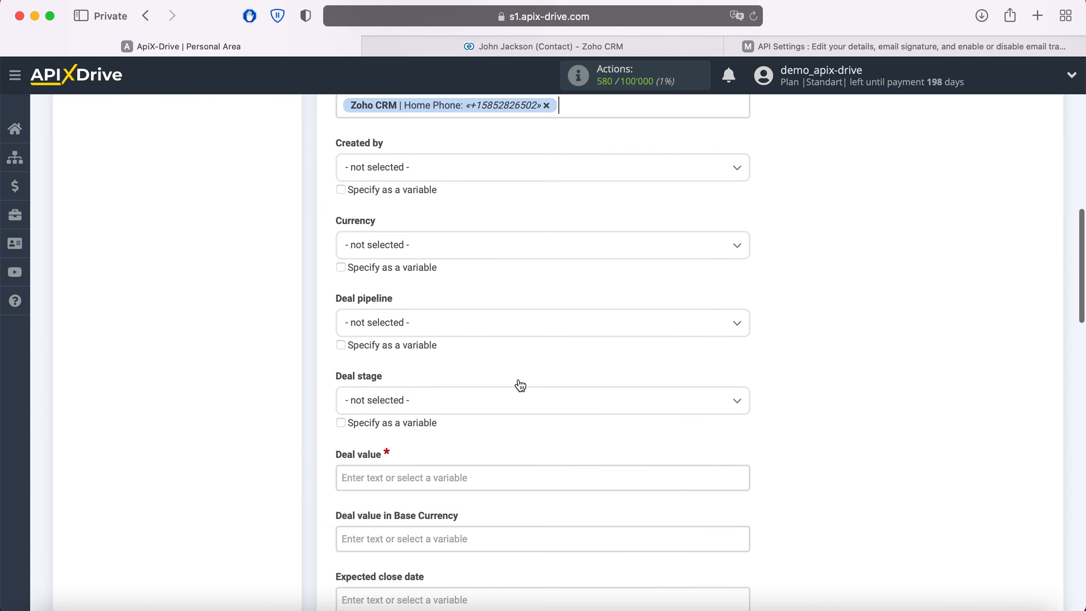
click(491, 333)
click(415, 401)
click(421, 405)
click(366, 478)
Step: Set the required deal value to 100
click(389, 477)
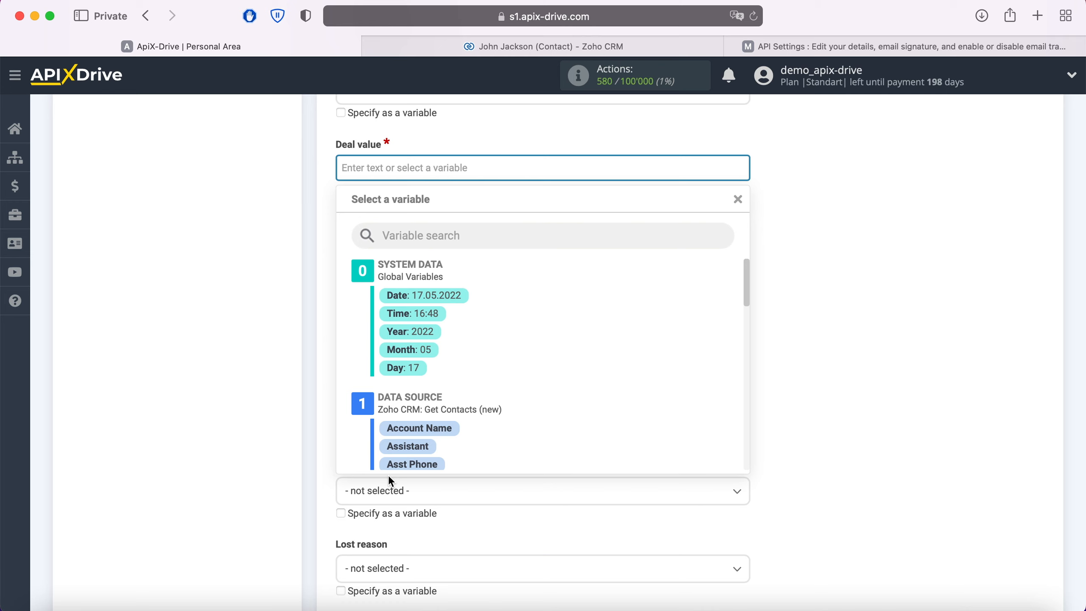
text(100)
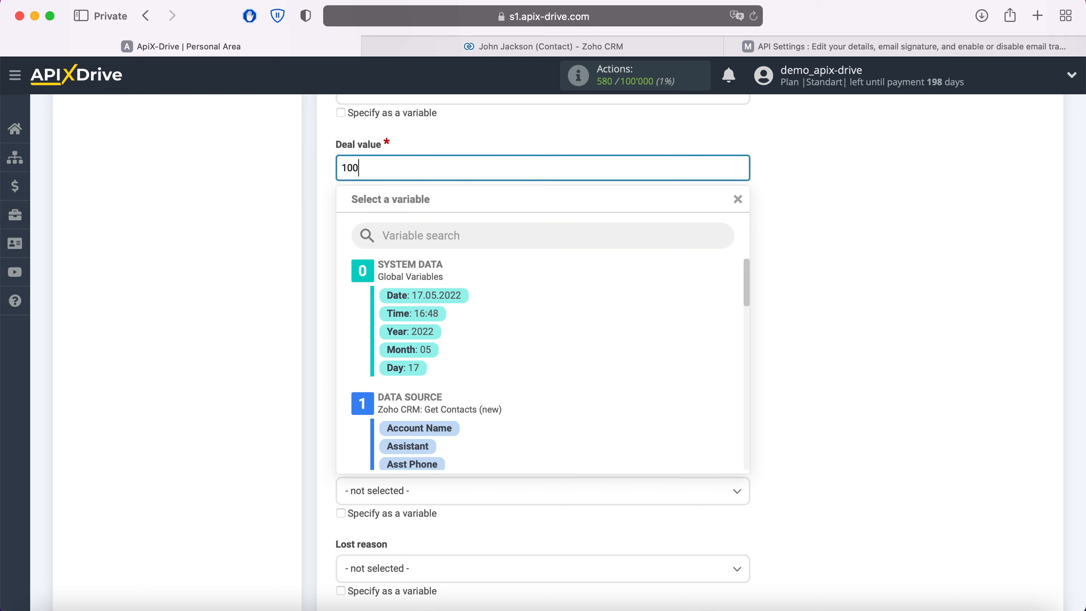
click(271, 387)
Step: Enter "New Contact from ZohoCRM" as the required deal name
scroll(271, 387, down, 5)
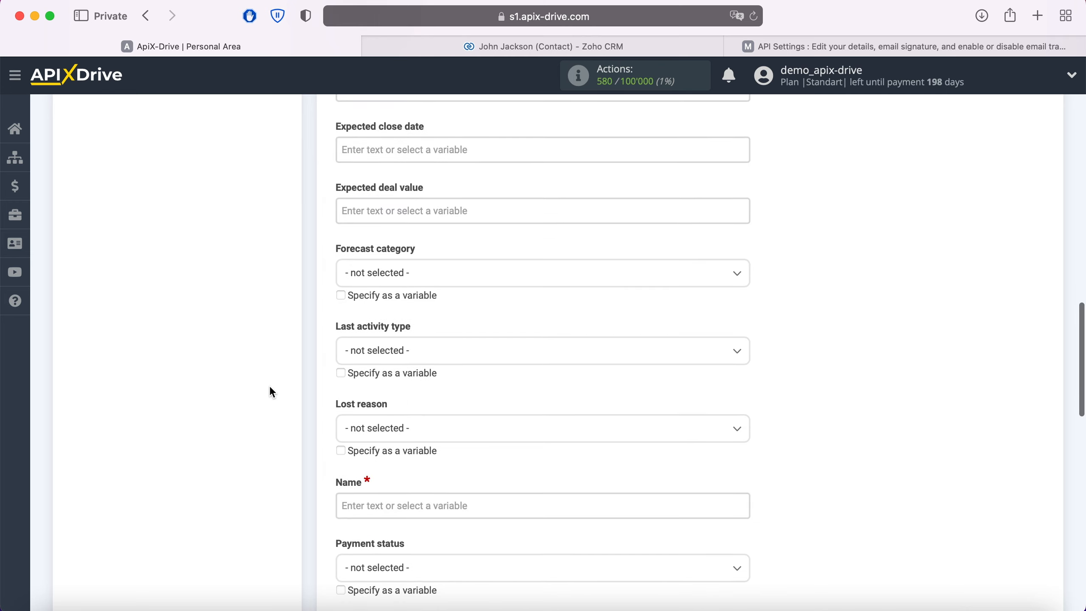
scroll(270, 388, down, 3)
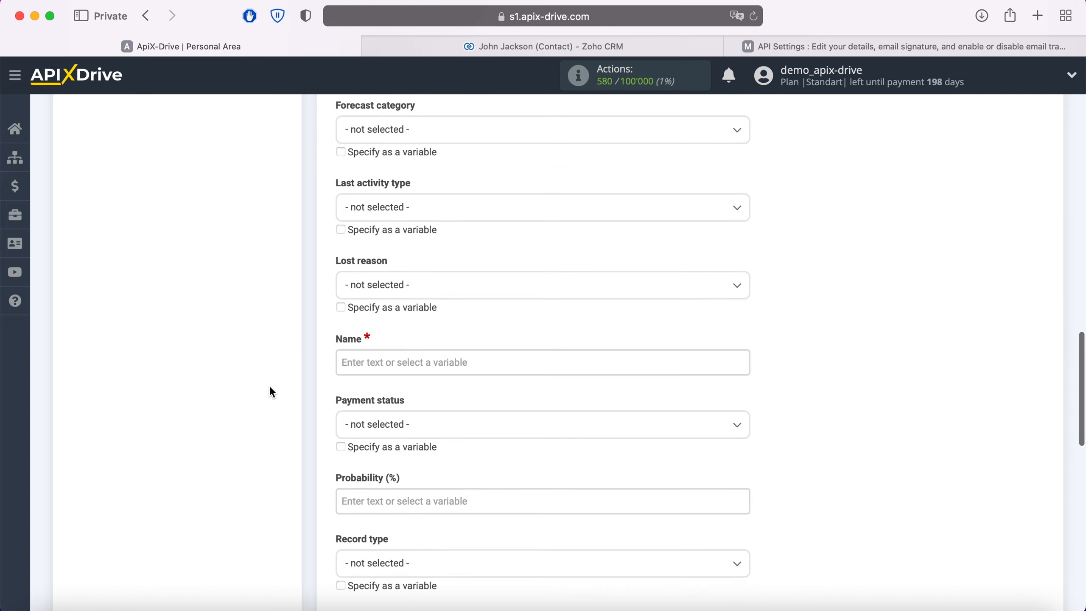
click(402, 286)
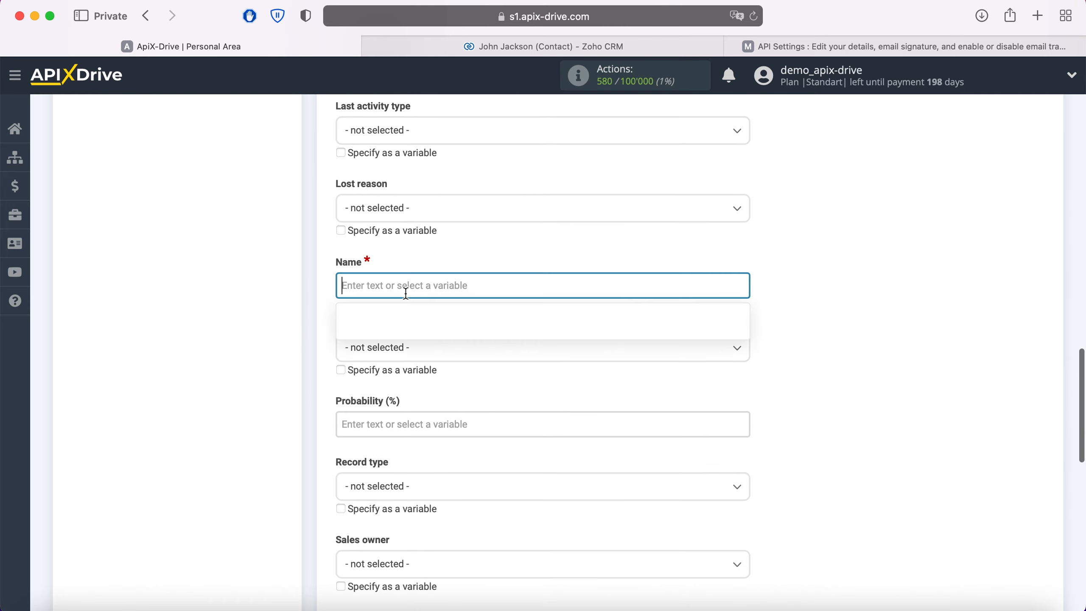
text(New Co)
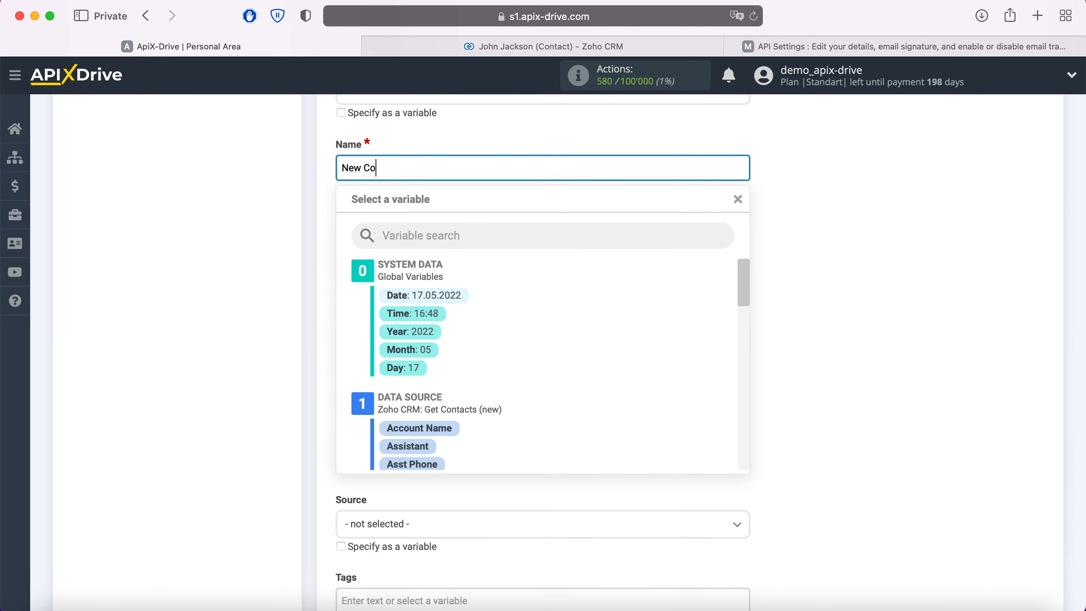
text(ntact from ZohoCRM)
click(293, 303)
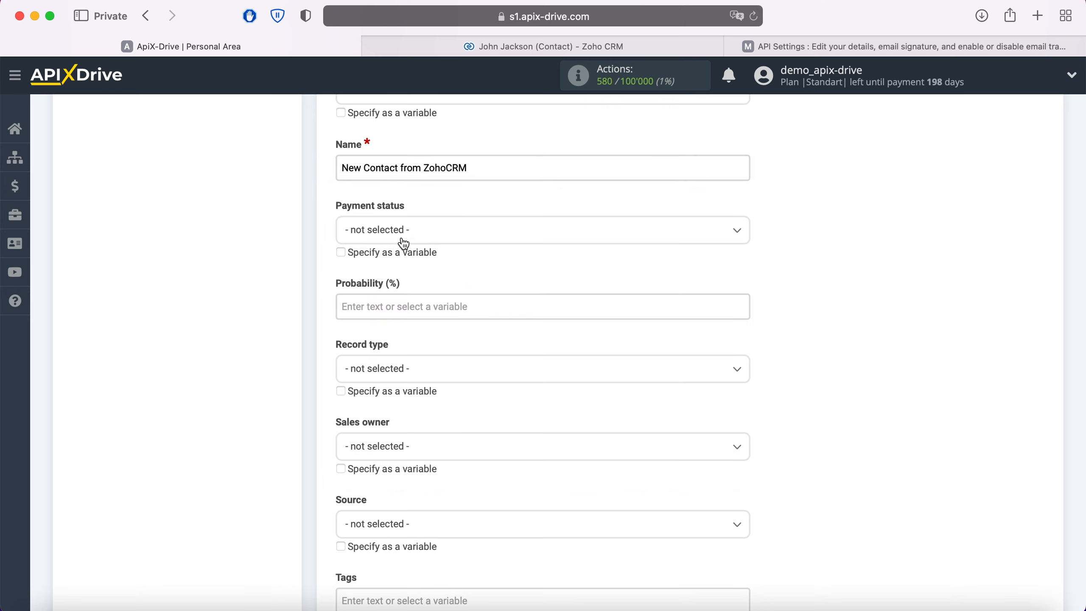
Step: Append the Zoho CRM Full Name variable to the text in the deal's required Name field
click(495, 167)
scroll(565, 321, down, 3)
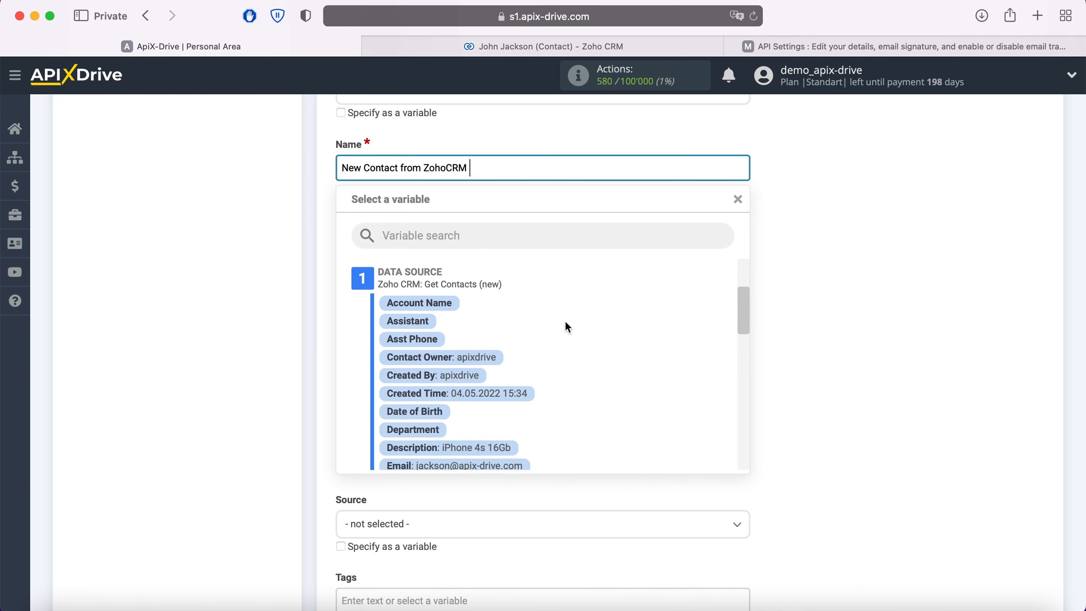
scroll(565, 326, down, 5)
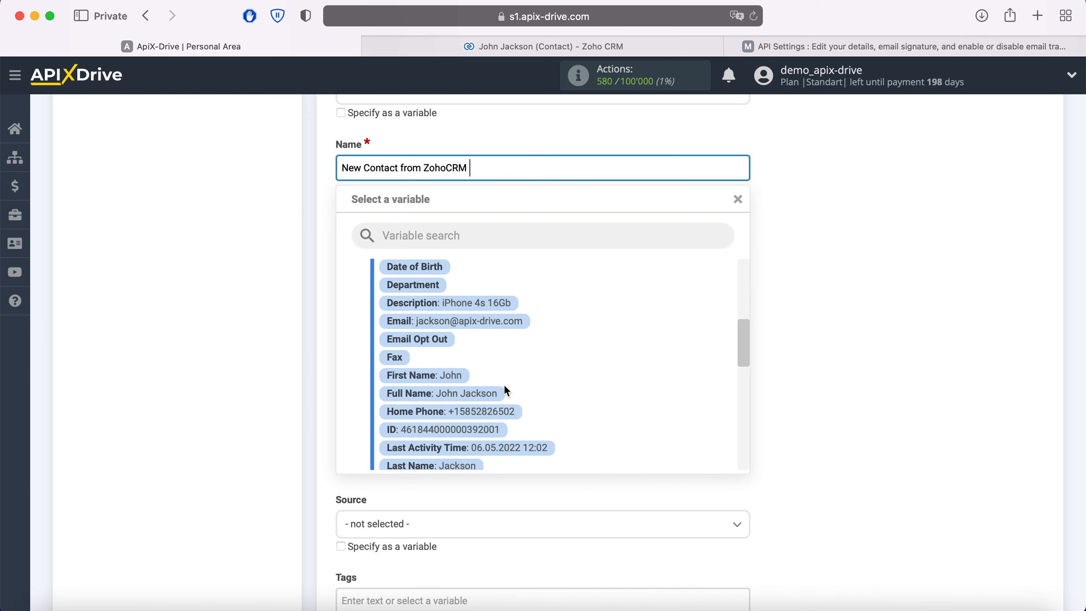
click(492, 392)
Step: Set the deal's payment status to Online and its source to Web
click(426, 236)
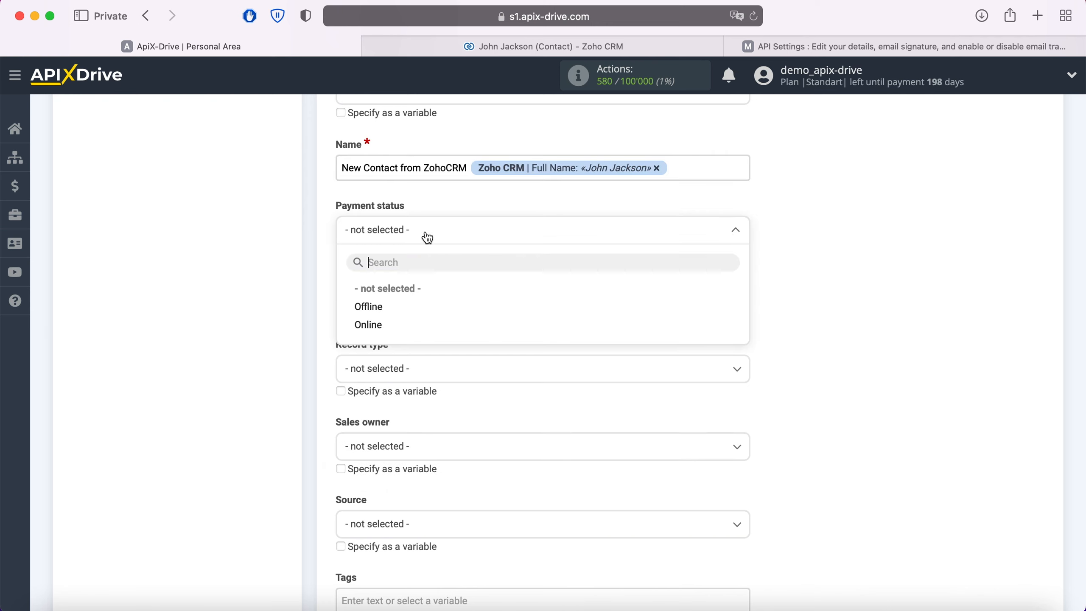
click(367, 325)
scroll(368, 324, down, 2)
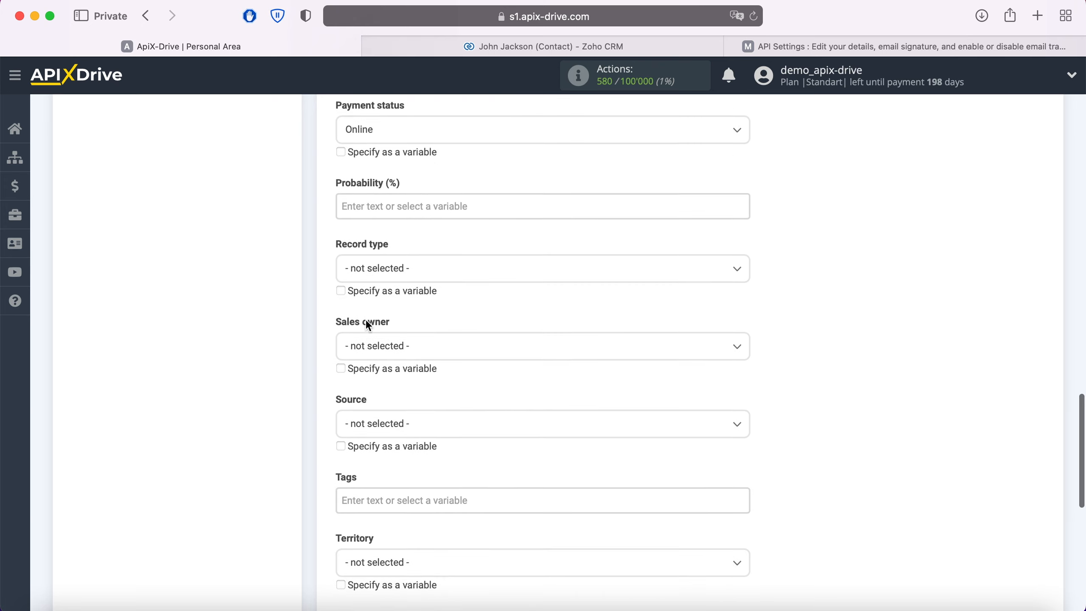
scroll(368, 325, down, 3)
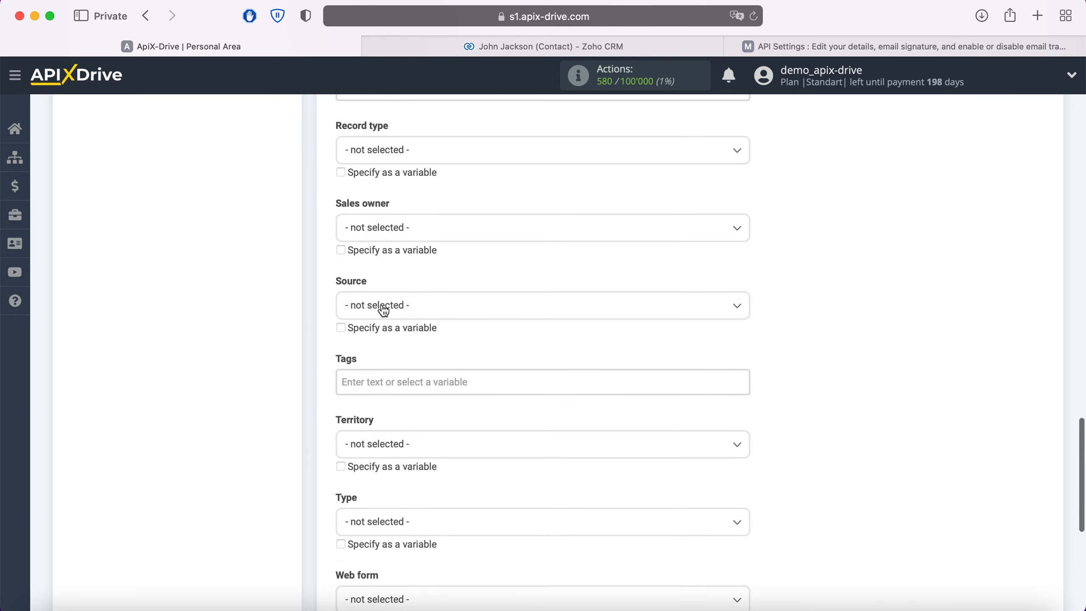
click(383, 311)
click(363, 384)
Step: Set the deal type to New Business
scroll(364, 382, down, 2)
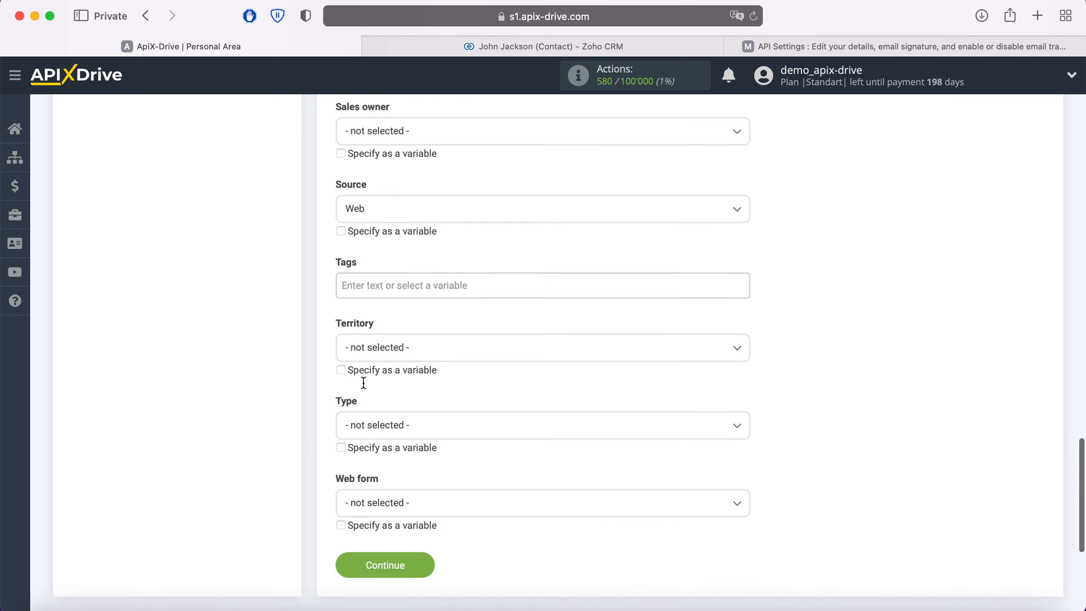
scroll(364, 383, down, 2)
click(387, 366)
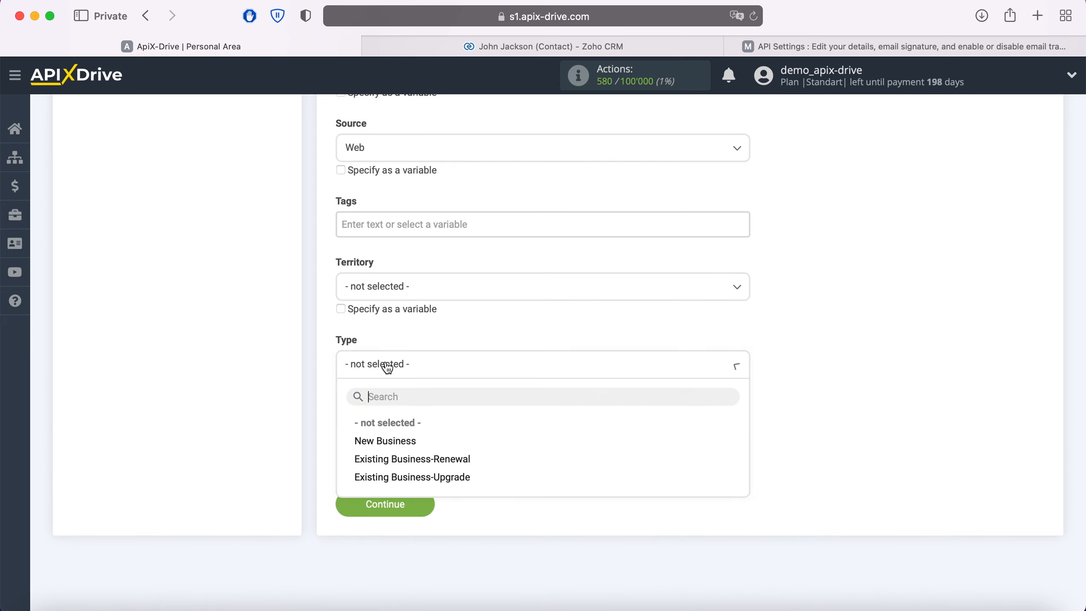
click(384, 442)
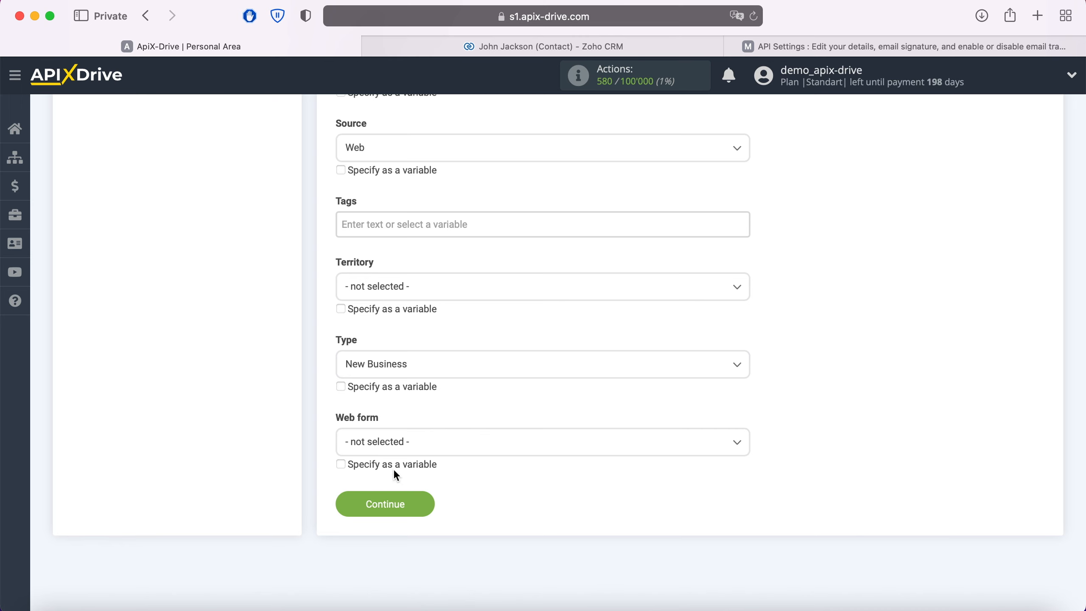
Step: Continue from the deal field settings to the test stage and send the test data to Freshworks
click(421, 503)
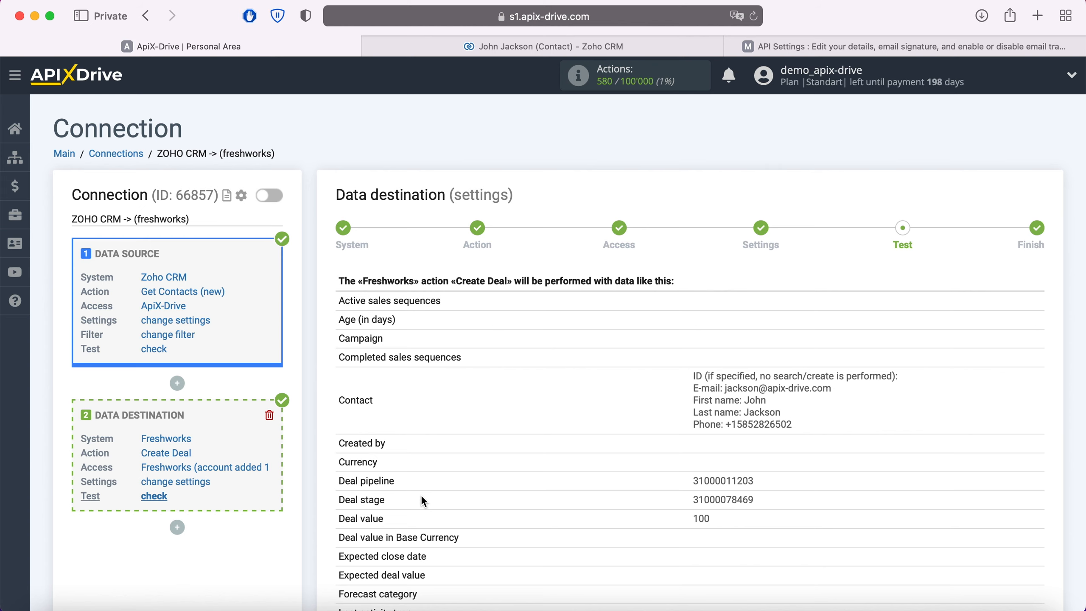
scroll(422, 501, down, 7)
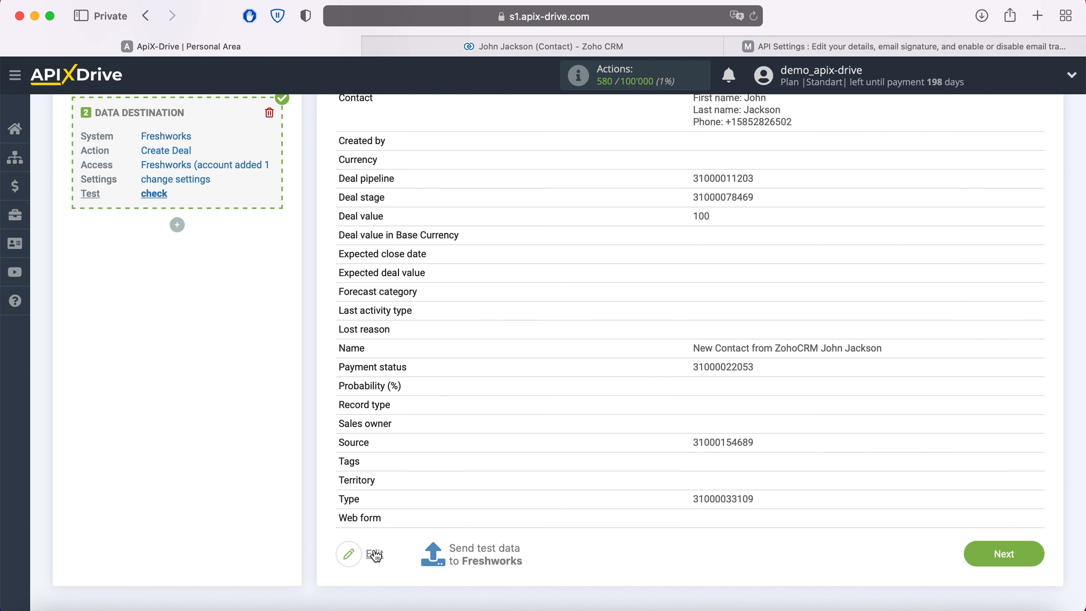
click(481, 547)
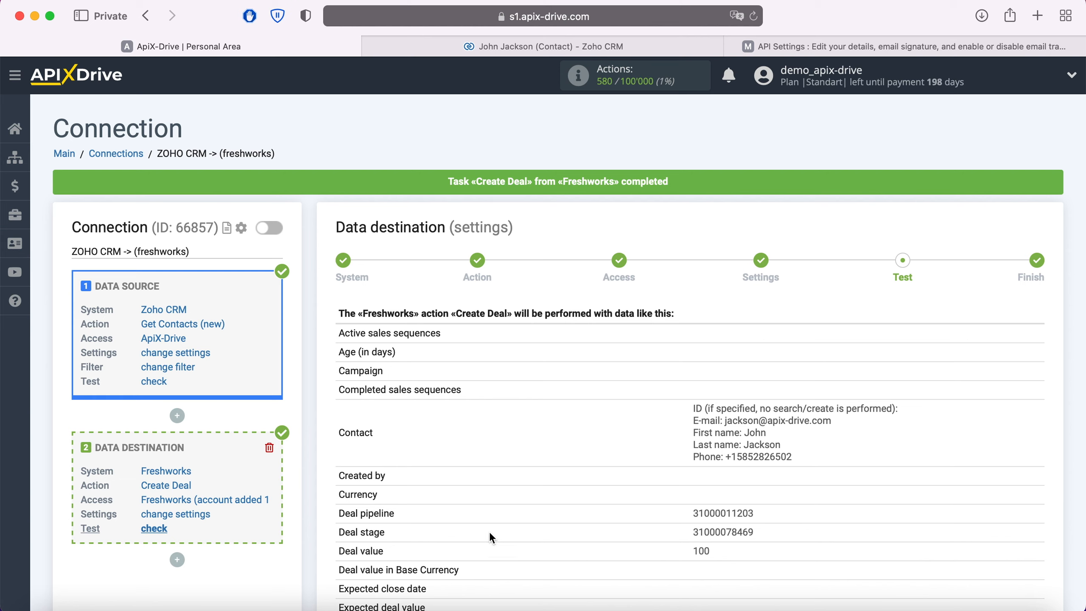
Step: Switch to Freshsales and check the newly created deal, its linked contact and the contact's fields
click(752, 46)
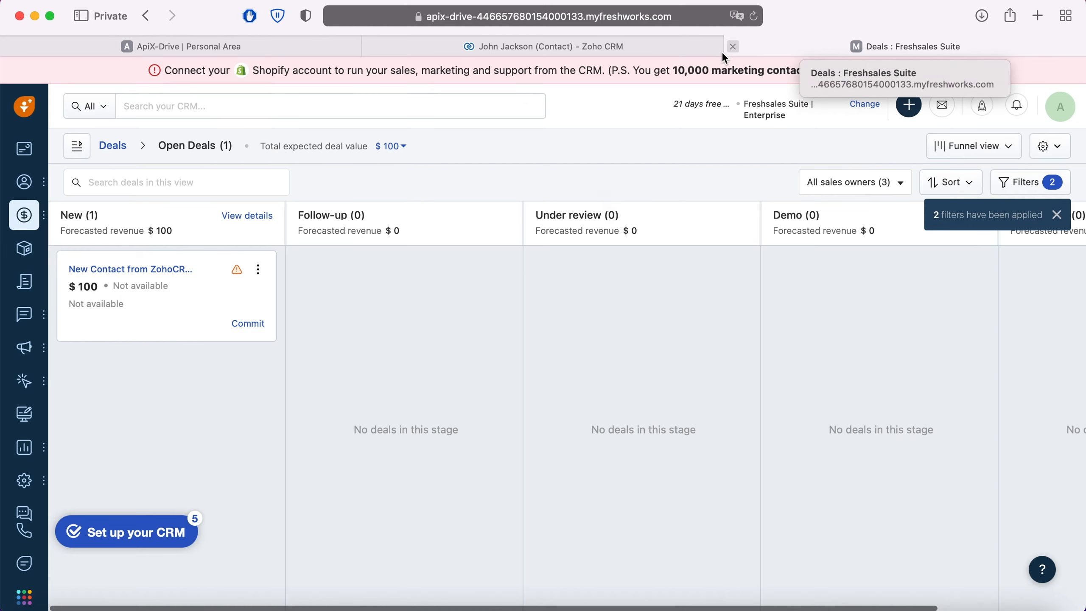
click(153, 266)
key(Escape)
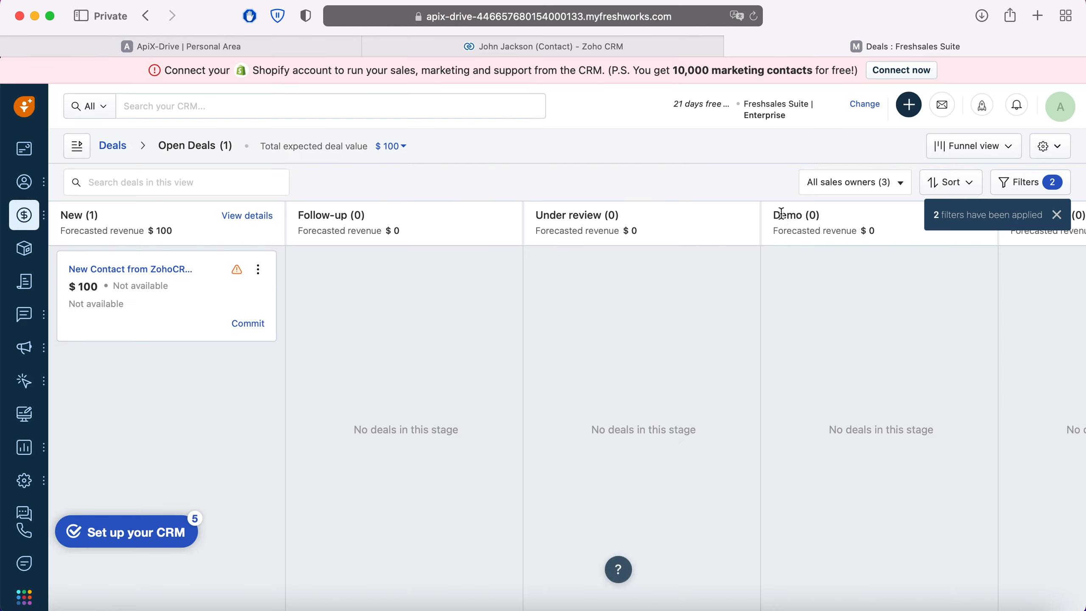
scroll(272, 250, down, 3)
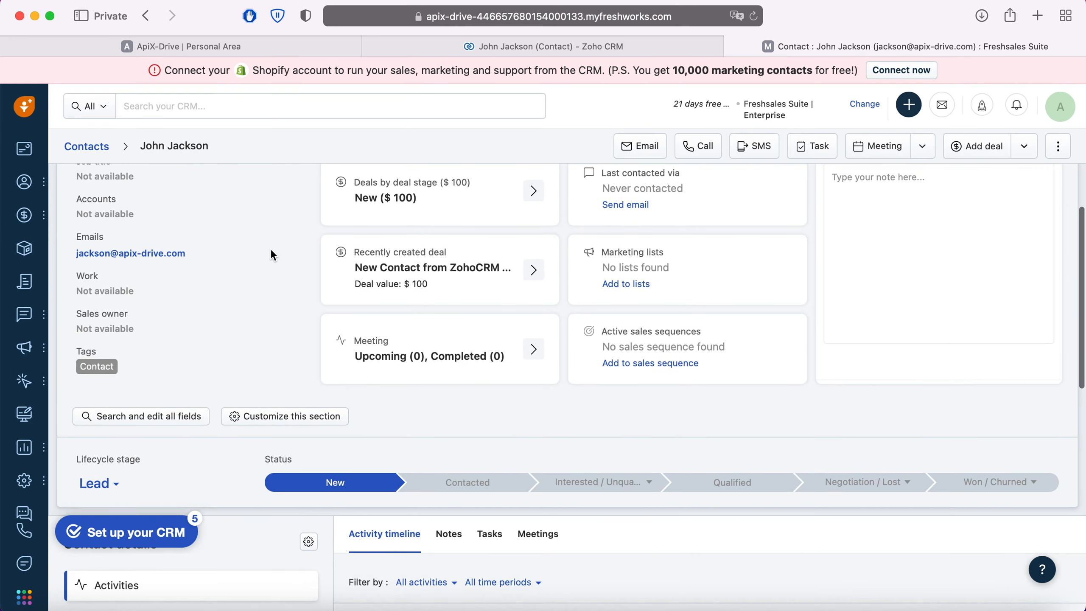
scroll(274, 256, down, 5)
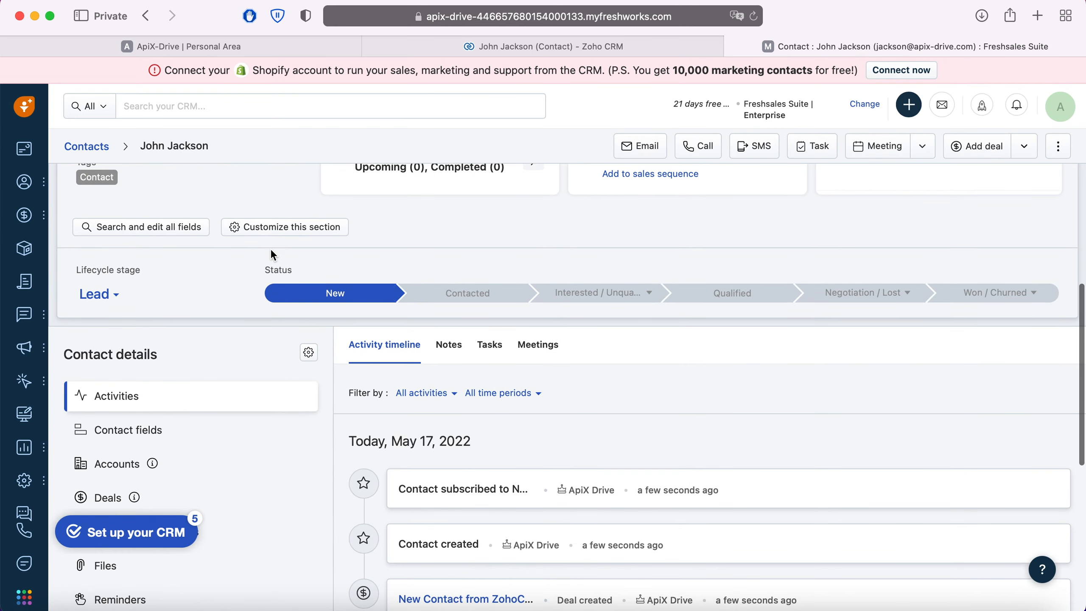
scroll(270, 248, down, 2)
scroll(143, 340, down, 2)
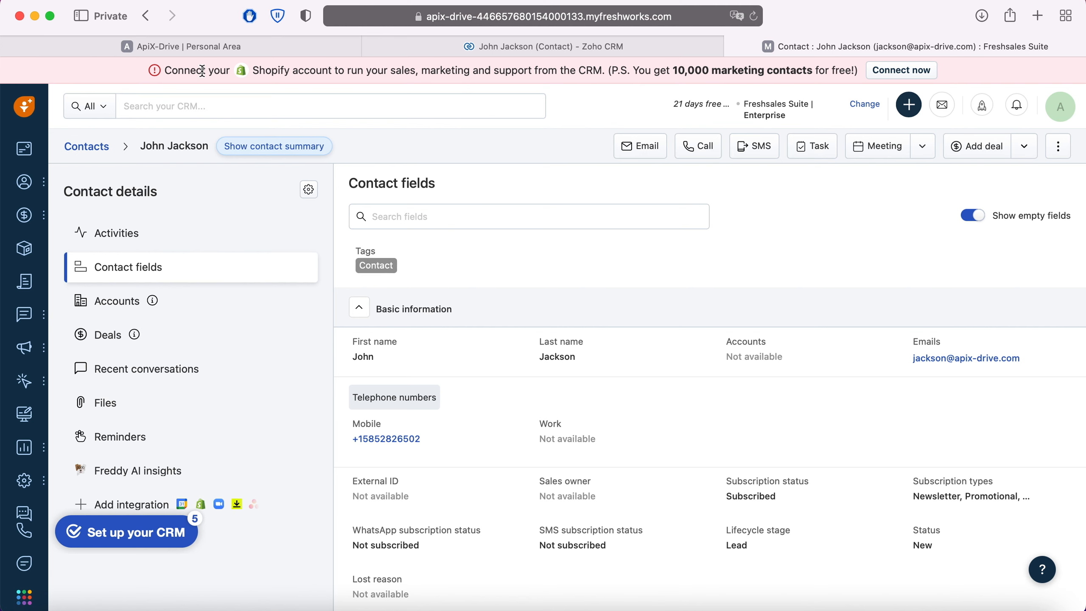
Step: Switch back to ApiX-Drive, complete the Freshworks destination setup and enable automatic updates for the connection
click(203, 52)
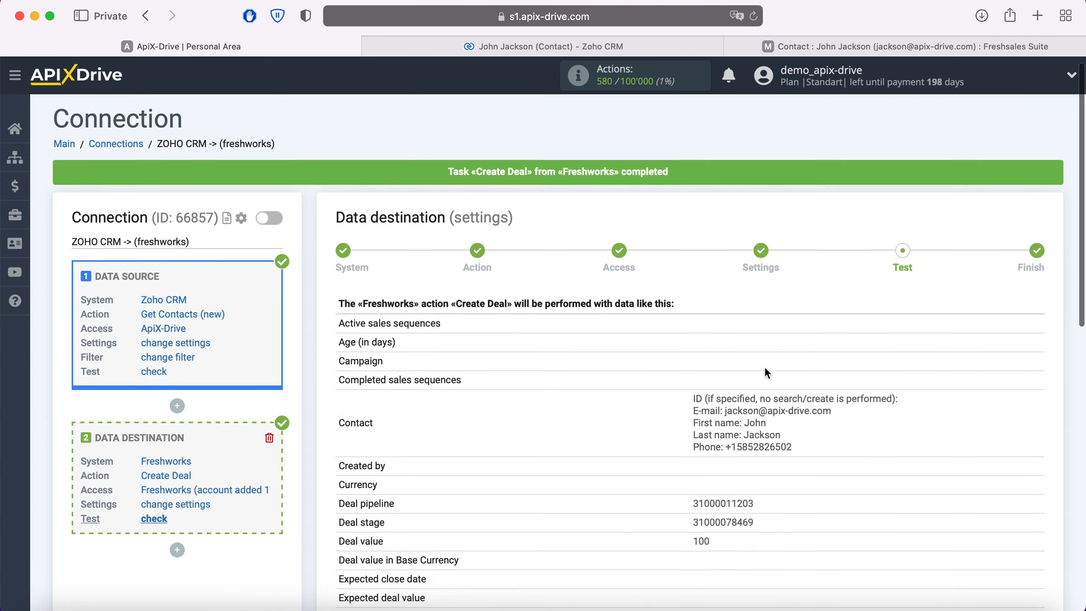
scroll(764, 368, down, 7)
scroll(765, 369, down, 3)
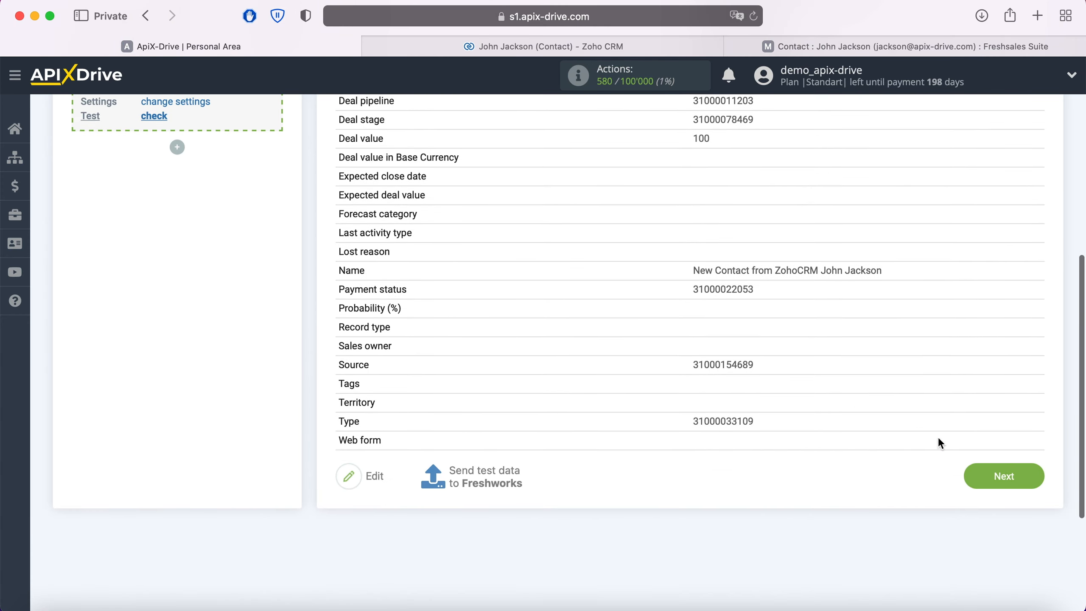
click(1036, 478)
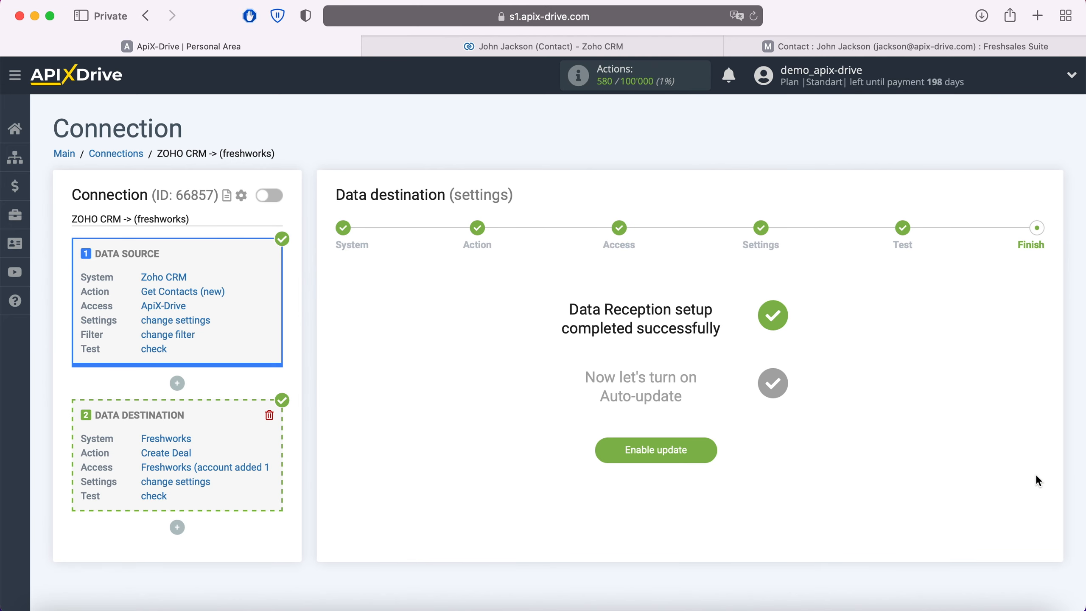
click(707, 449)
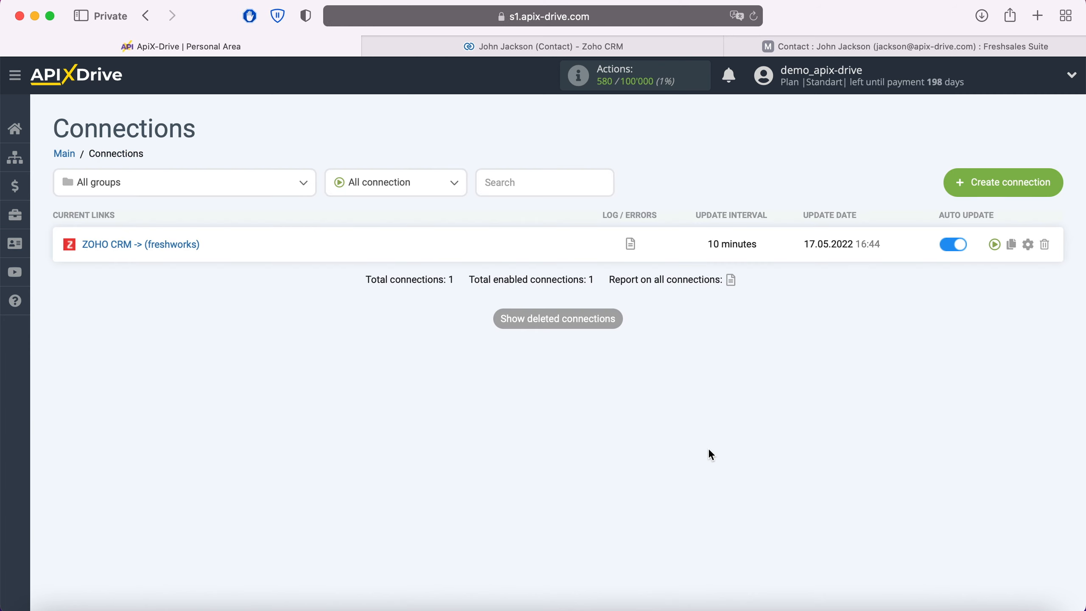
Step: Set the update interval of the ZOHO CRM -> (freshworks) connection to 5 minutes and save the connection setup
click(1027, 244)
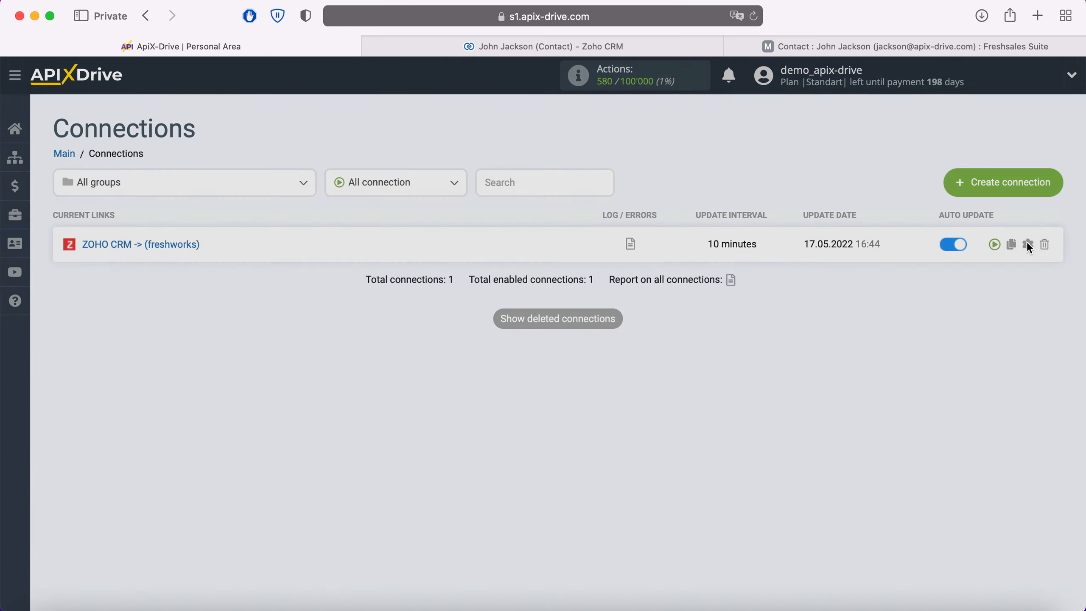
click(633, 364)
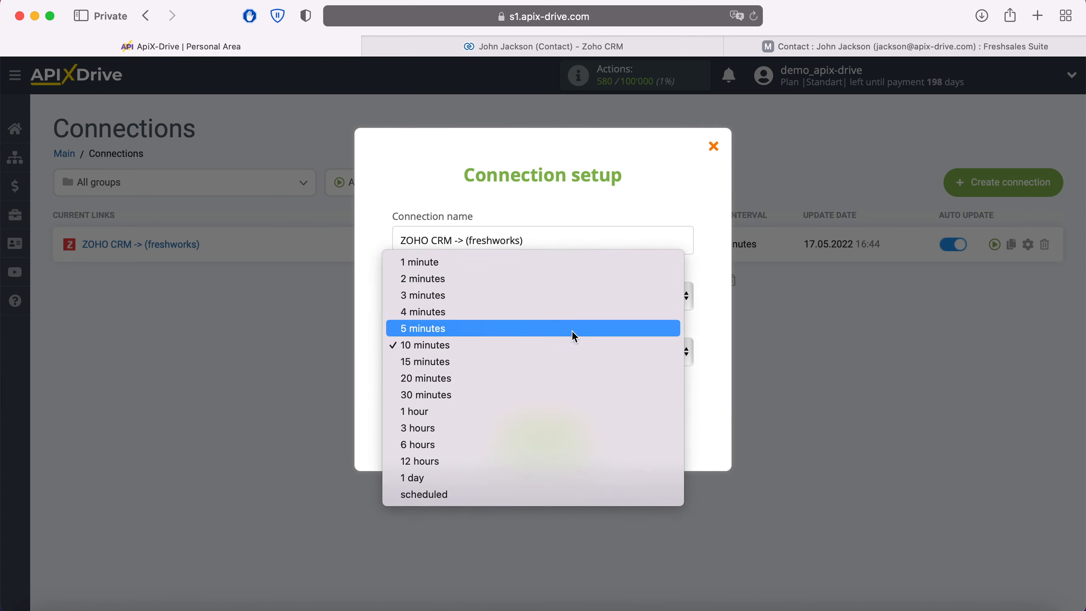
click(572, 330)
click(581, 431)
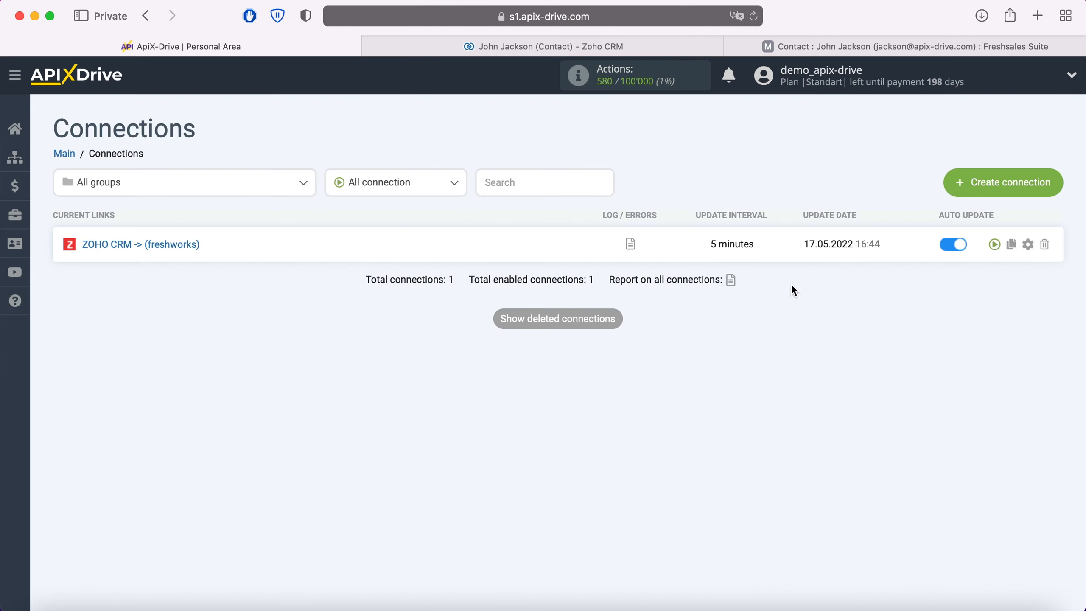